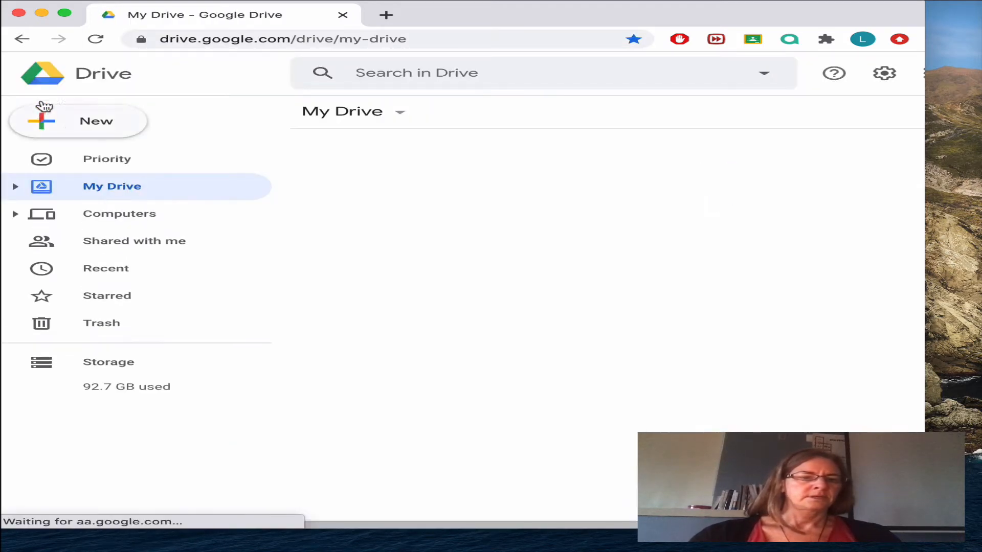
- Create a blank spreadsheet from Drive and name it "LW - HW 1-2"
left_click(80, 128)
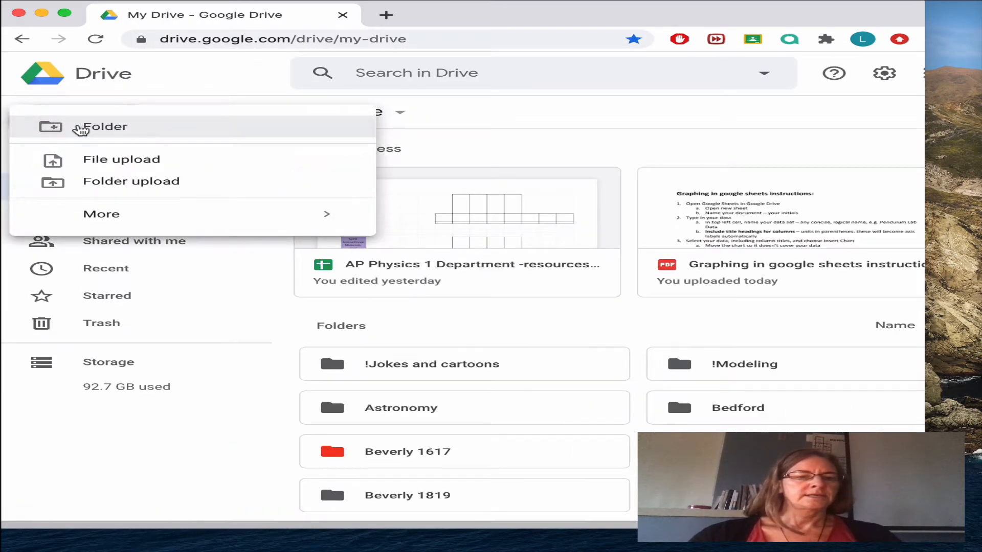
left_click(163, 239)
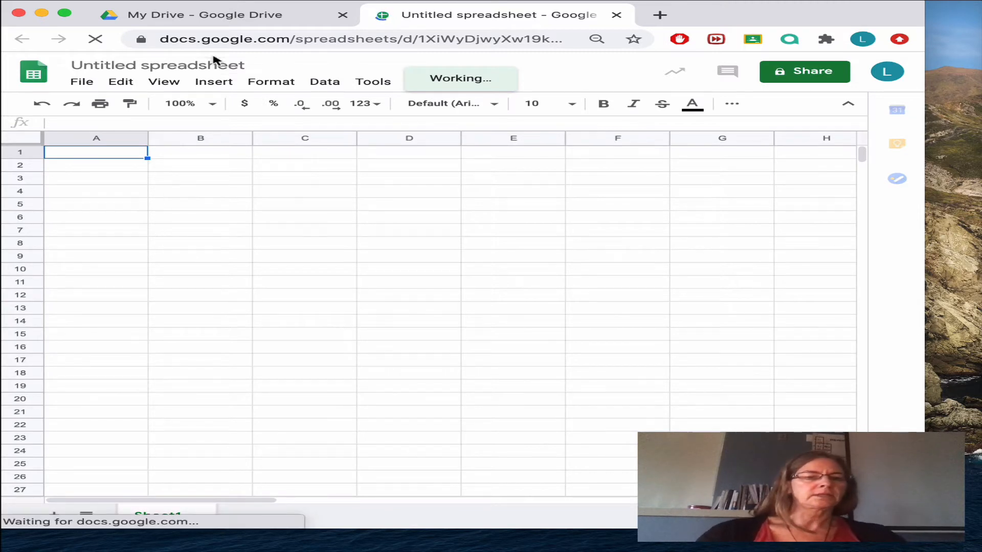
left_click(236, 64)
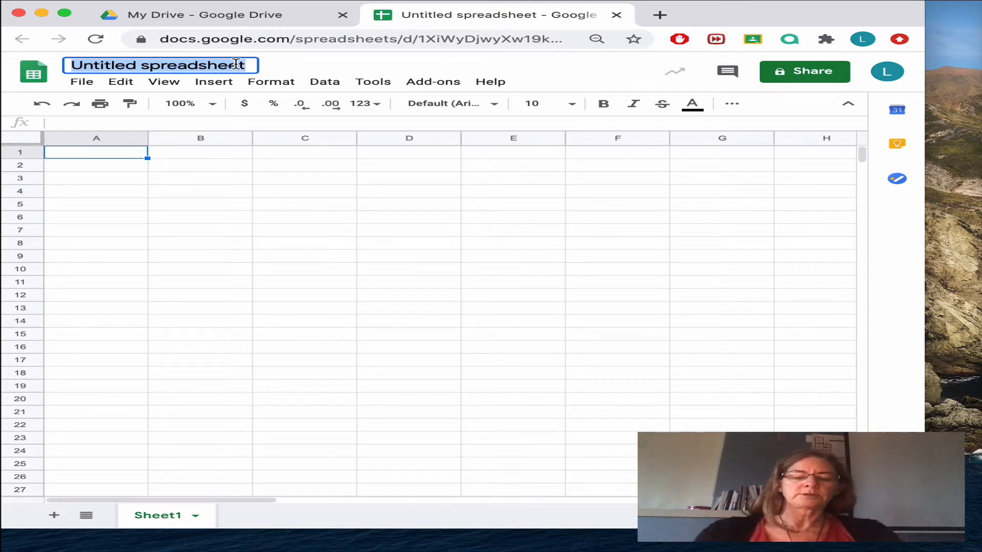
type("LW")
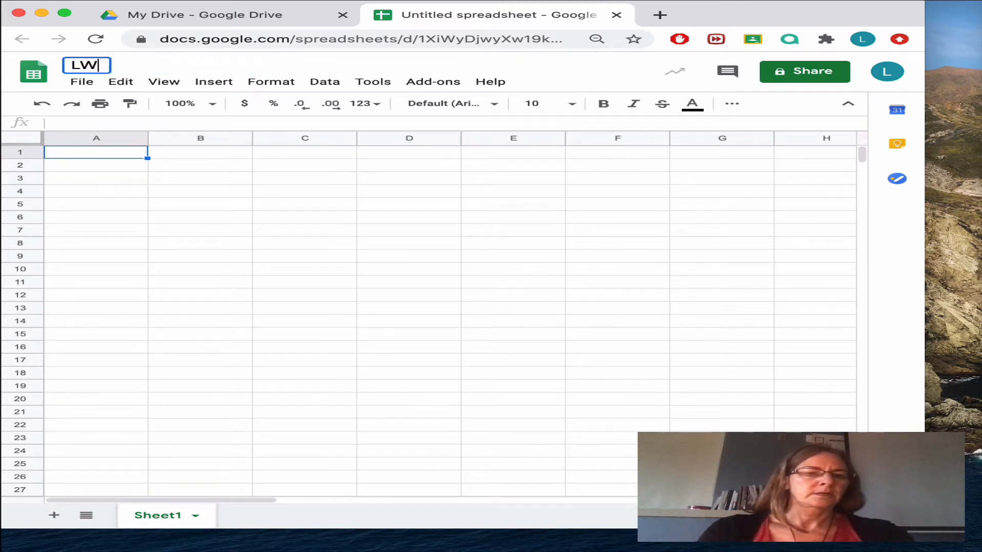
type(" -")
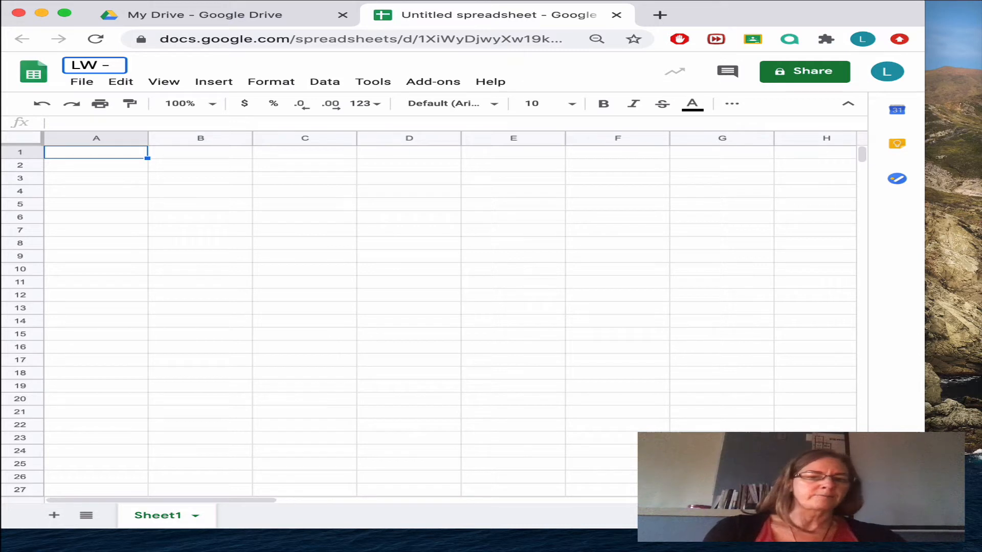
type("HW")
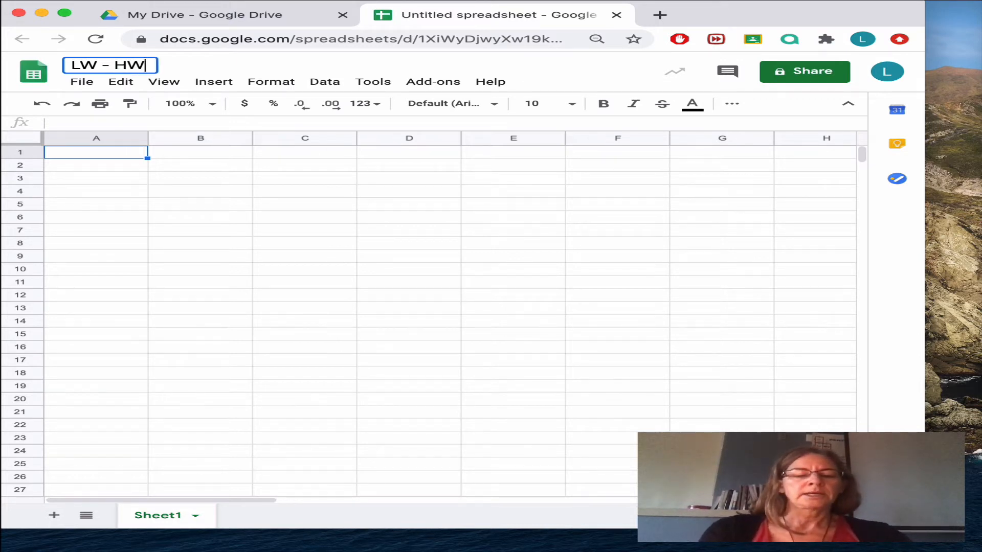
type(" 1-2")
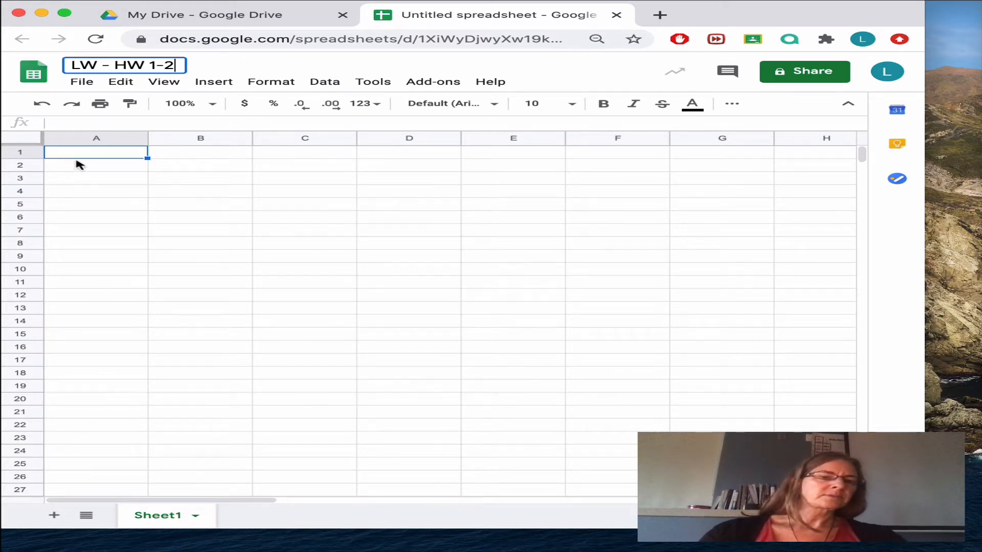
key("Return")
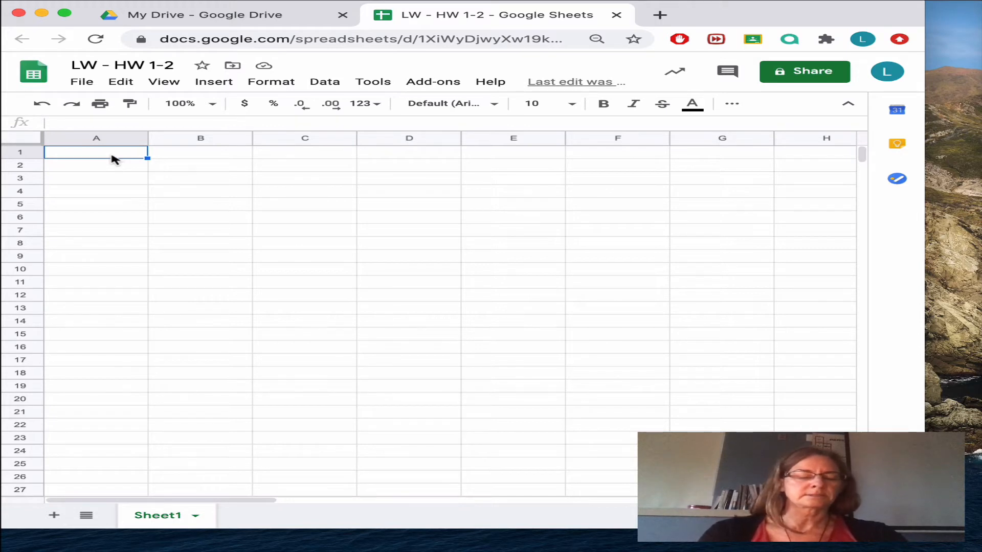
- Enter the data set title "HW 1-2" in cell A1 and move on to cell A3
type("HW ")
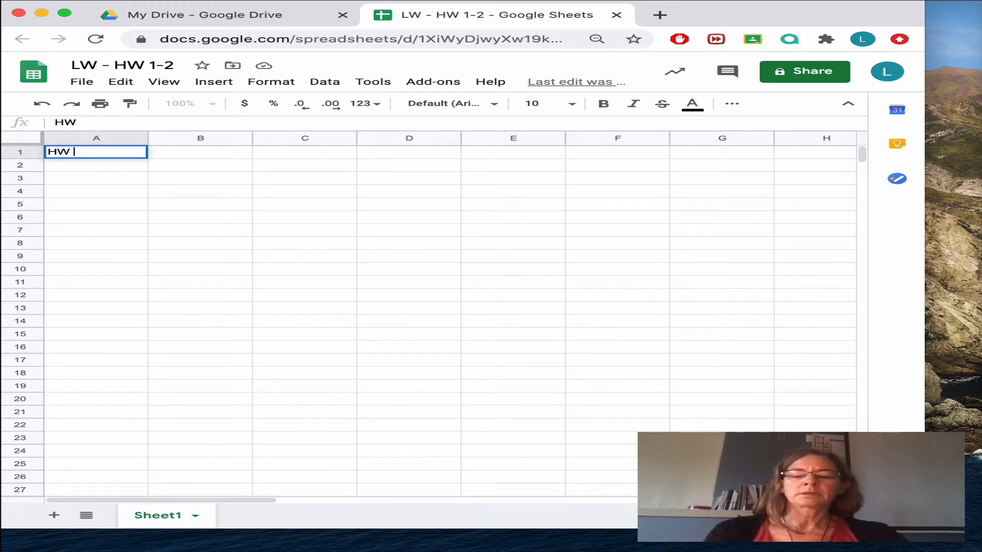
type("1-2")
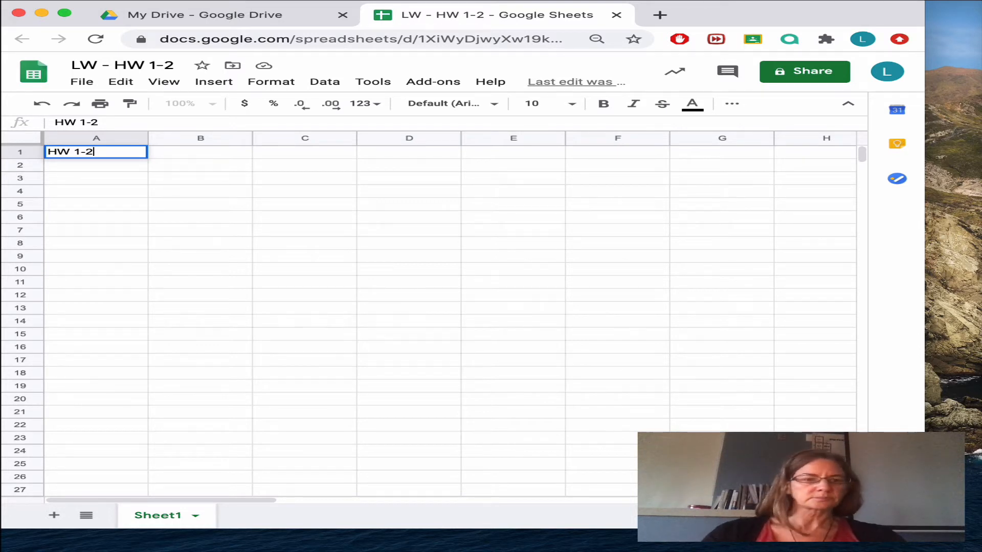
key("Return")
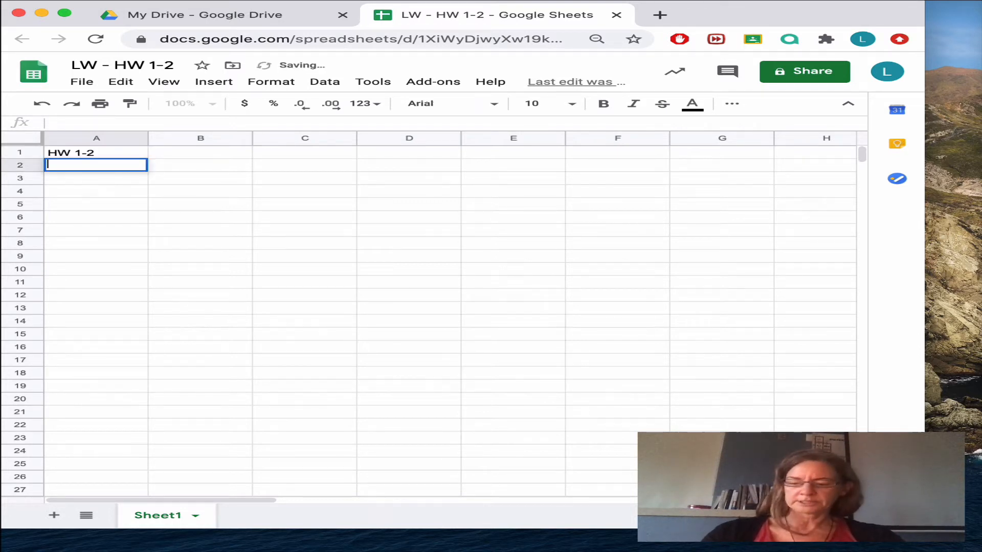
key("Return")
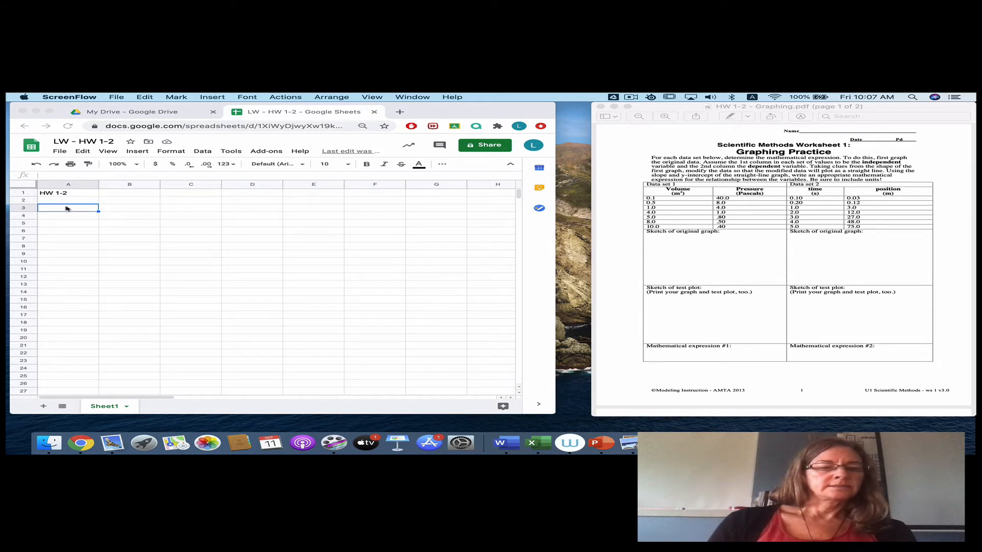
- Switch to the HW 1-2 - Graphing.pdf worksheet in Preview and reposition its window beside the spreadsheet
left_click(68, 208)
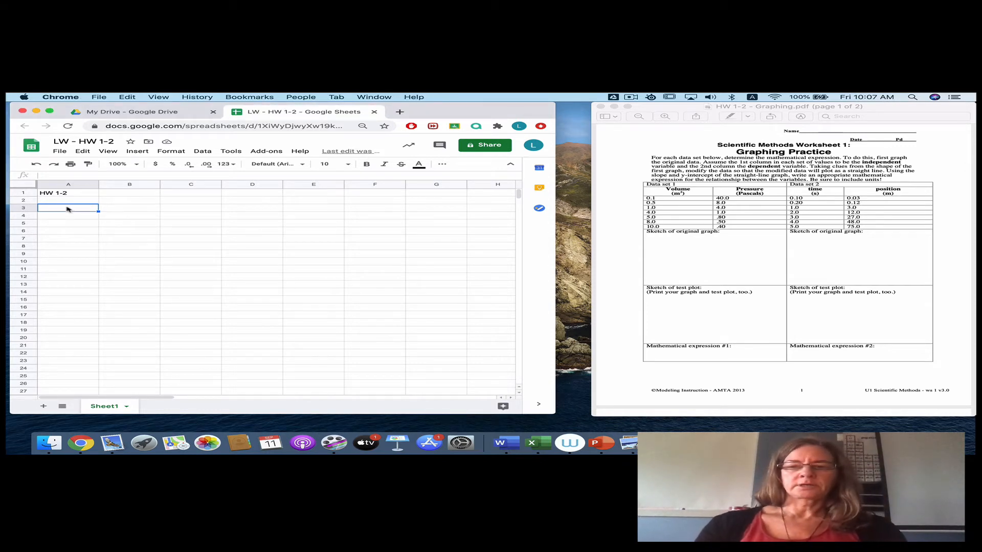
left_click(745, 270)
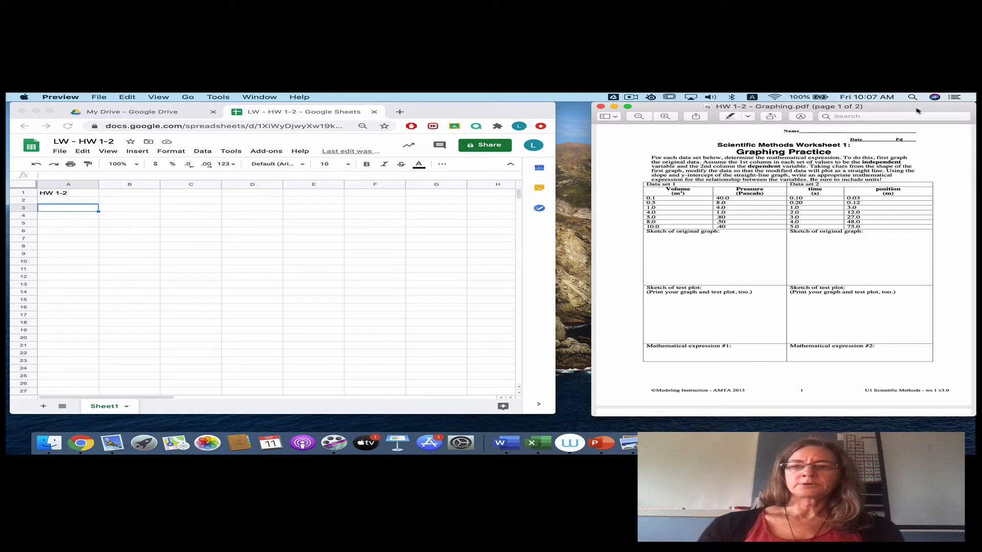
left_click_drag(918, 111, 594, 96)
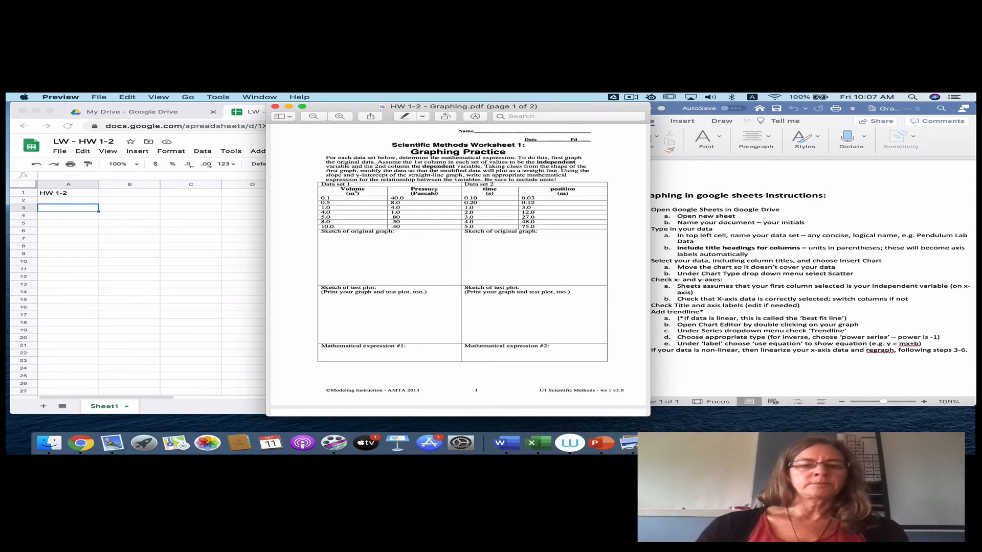
left_click_drag(588, 112, 888, 96)
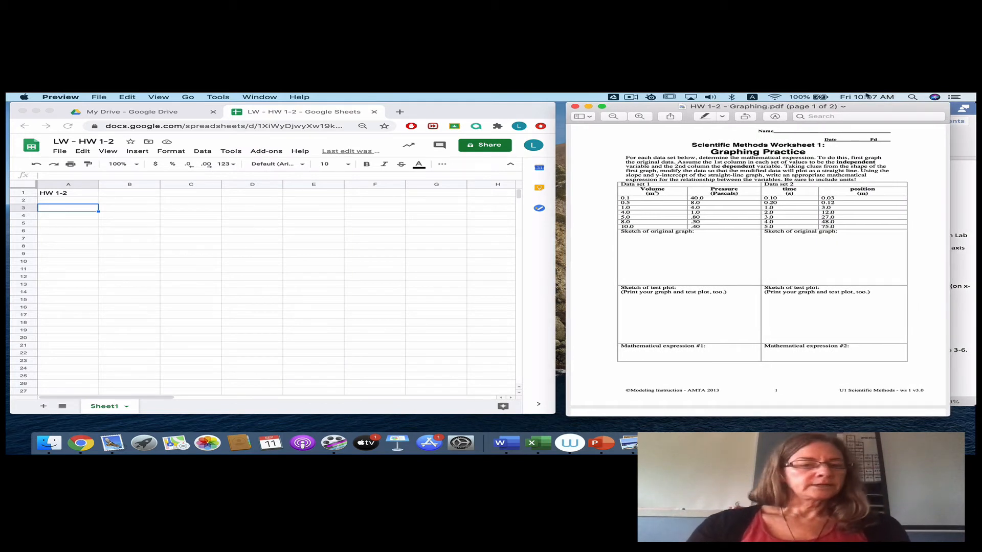
- Return to the spreadsheet in Chrome and enter the column heading "Volume (m^3)" in cell A3
left_click(54, 210)
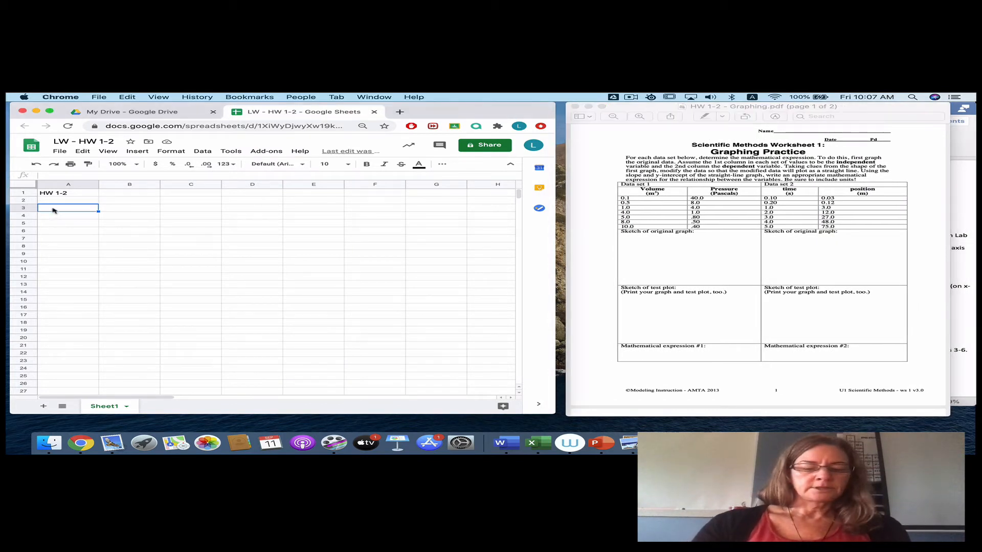
type("Volume")
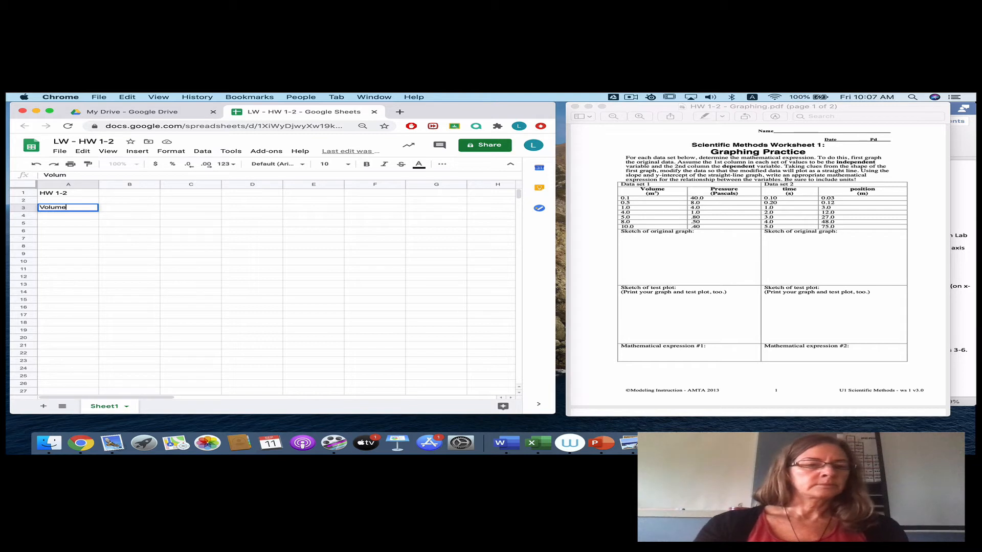
type(" (")
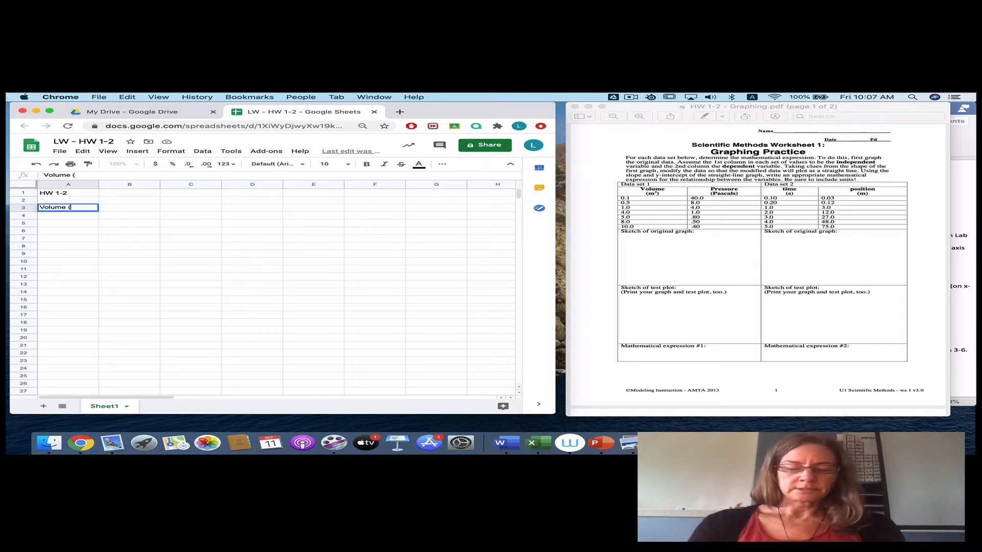
type("m")
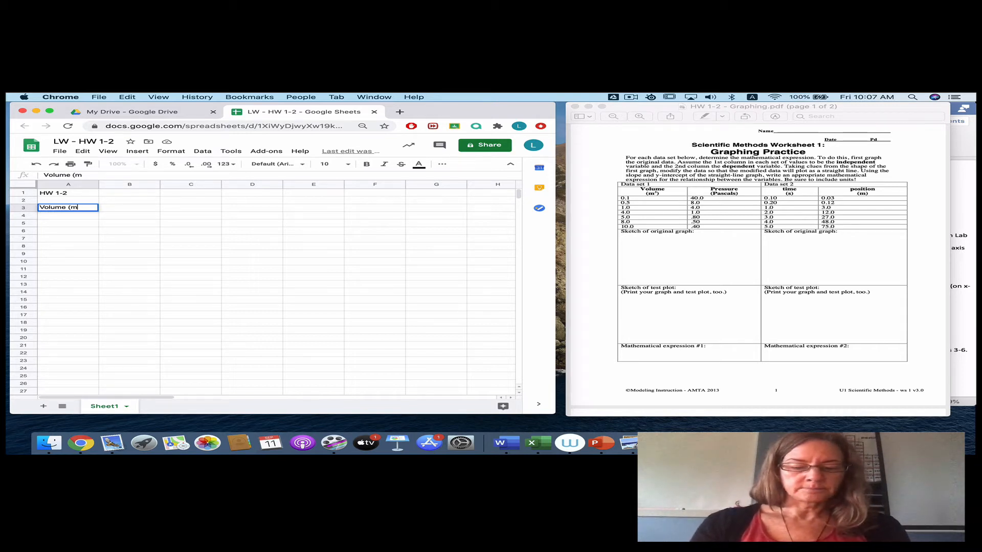
type("^3)")
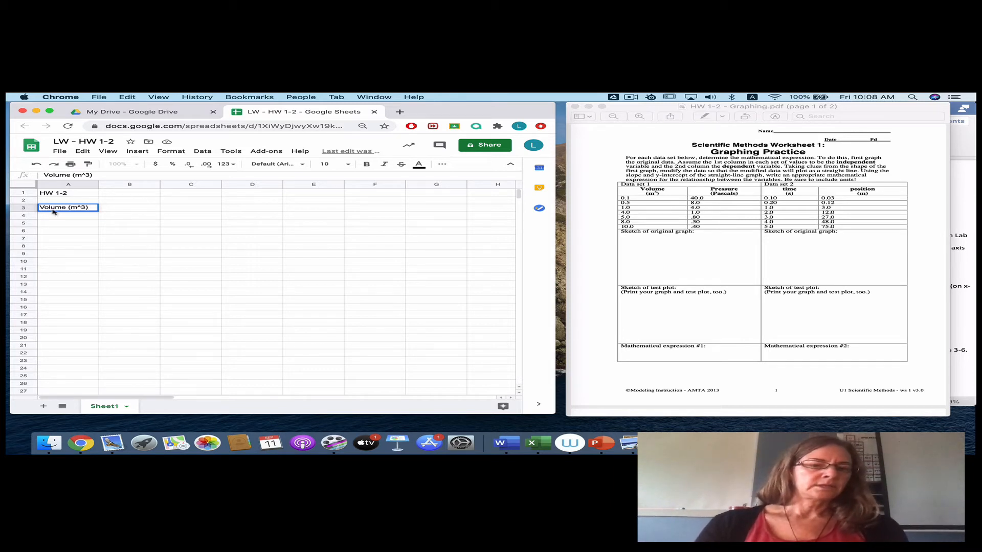
- Enter the column heading "Pressure (Pa)" in cell B3
left_click(132, 209)
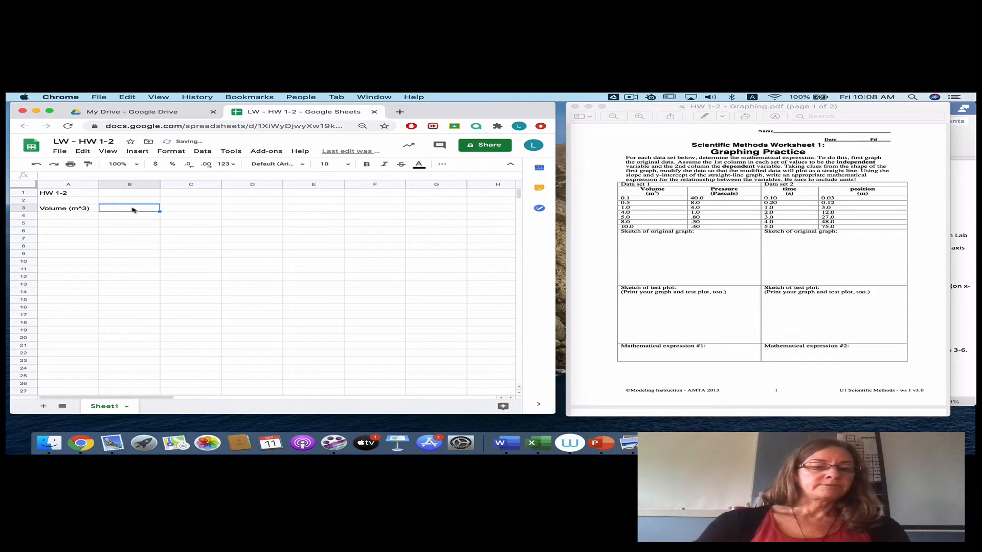
type("Pres")
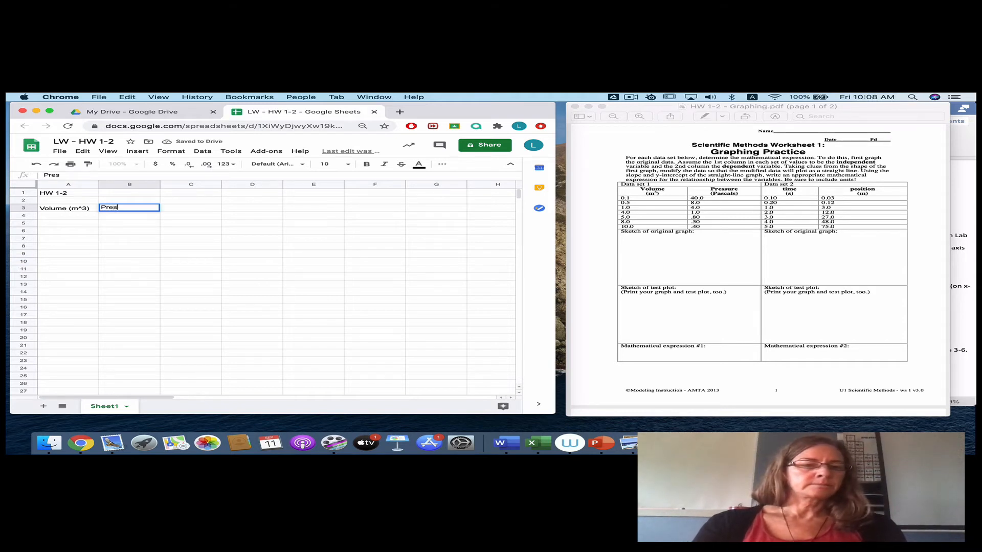
type("sure (")
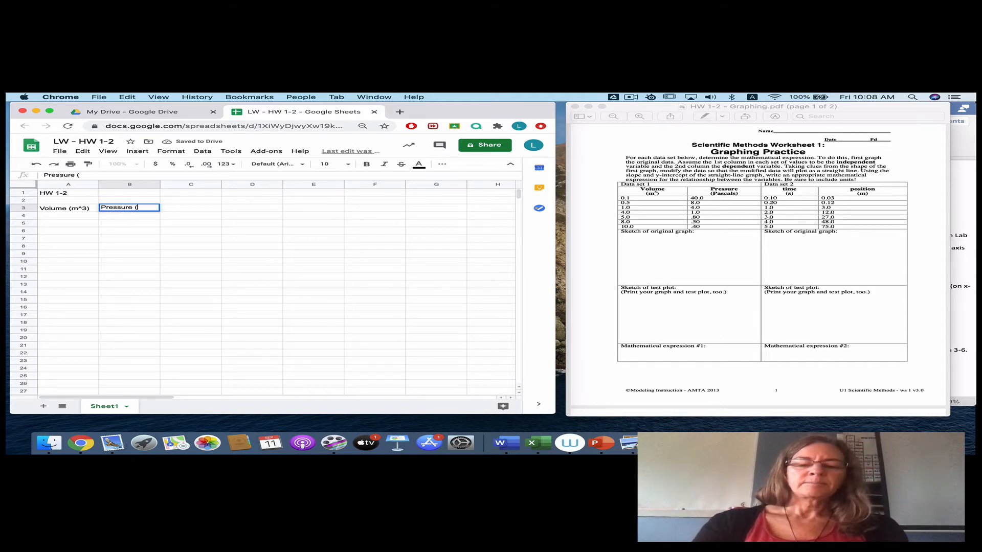
type("Ps")
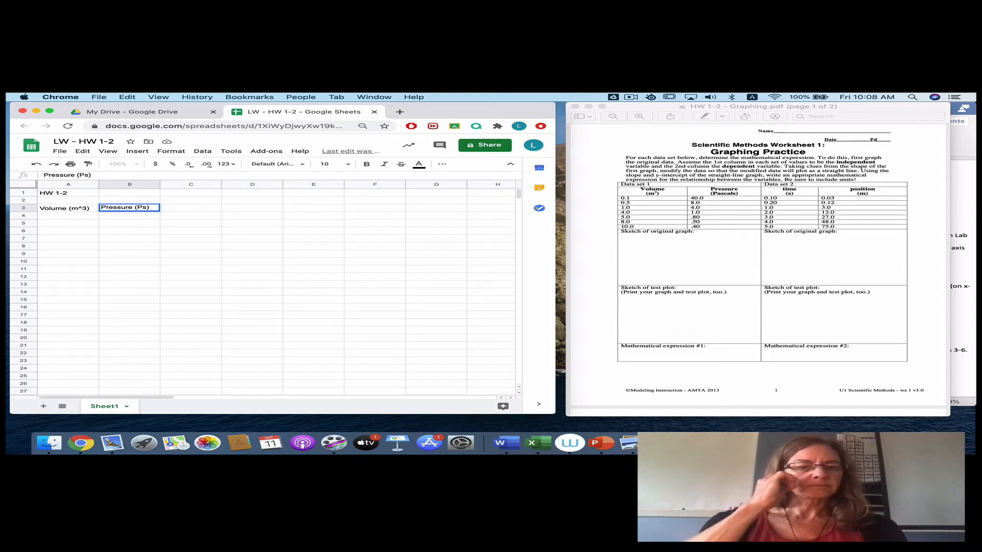
type("a")
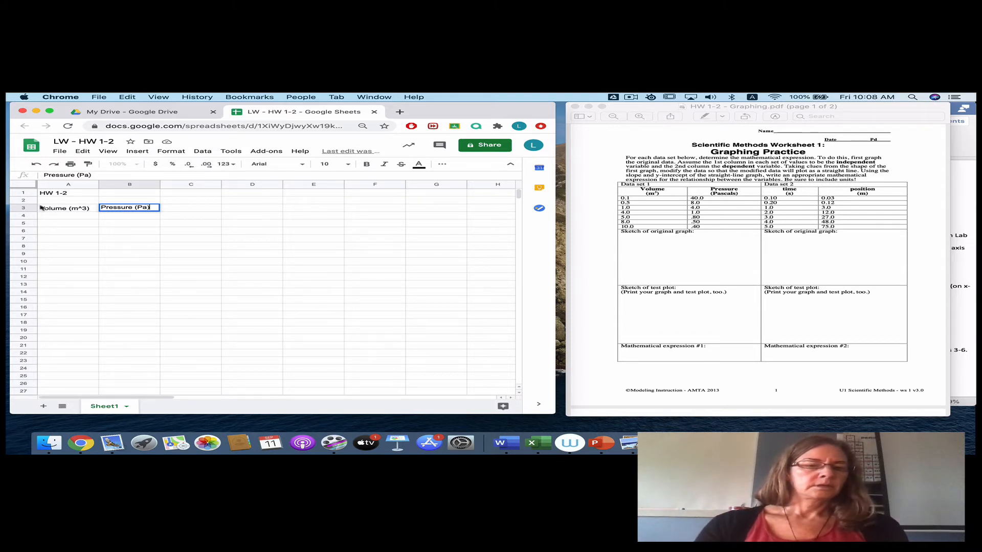
type(")")
- Fill in Data set 1 from row 4: volumes 0.1, 0.5, 1, 4, 5, 8, 10 and pressures 40, 8, 4, 1, .8, .5, .4
left_click(60, 218)
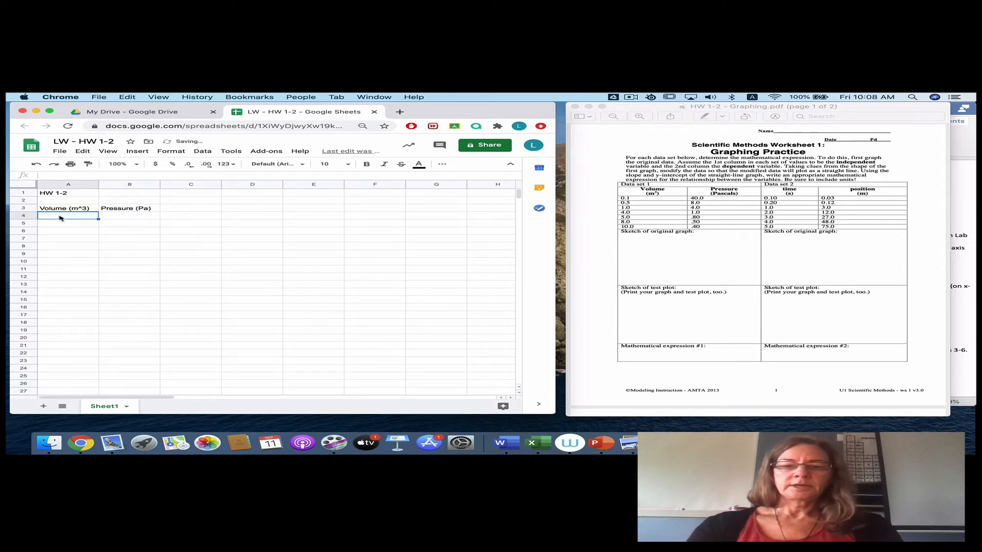
type("0.1")
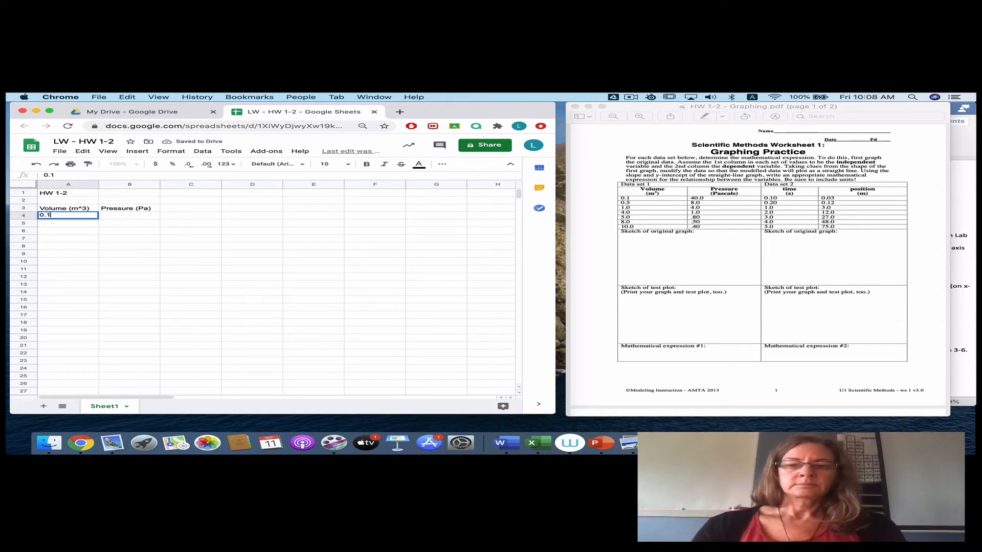
key("Return")
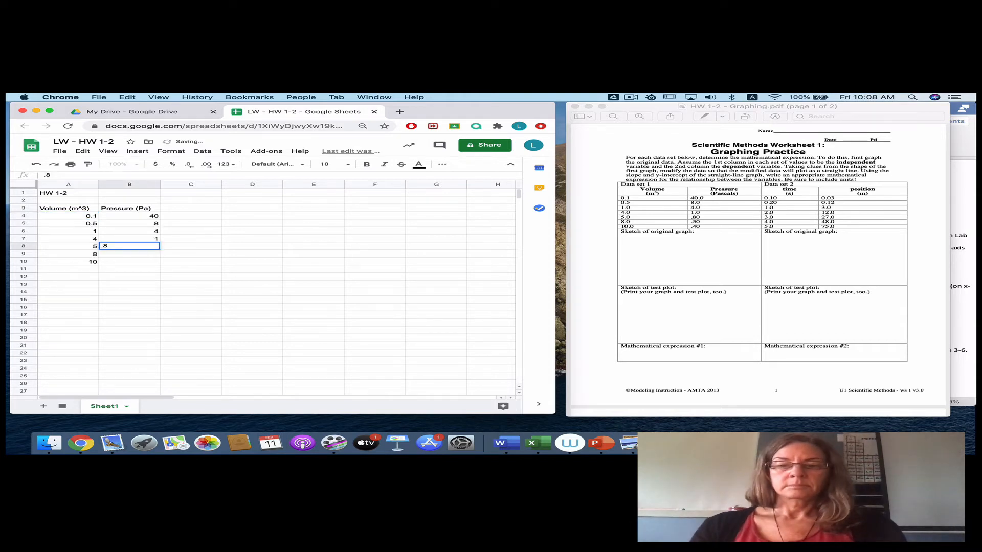
key("Return")
type(".")
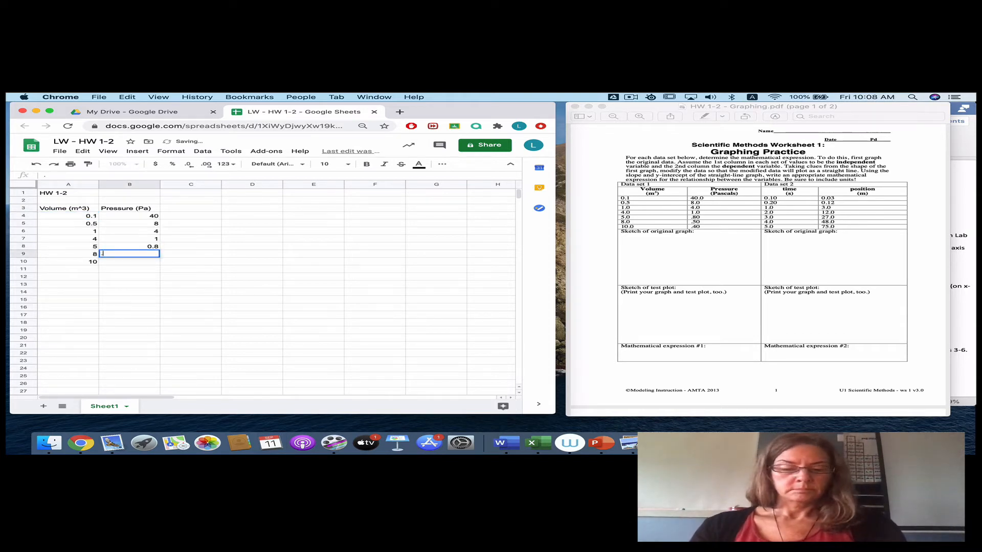
type("5")
key("Return")
type(".4")
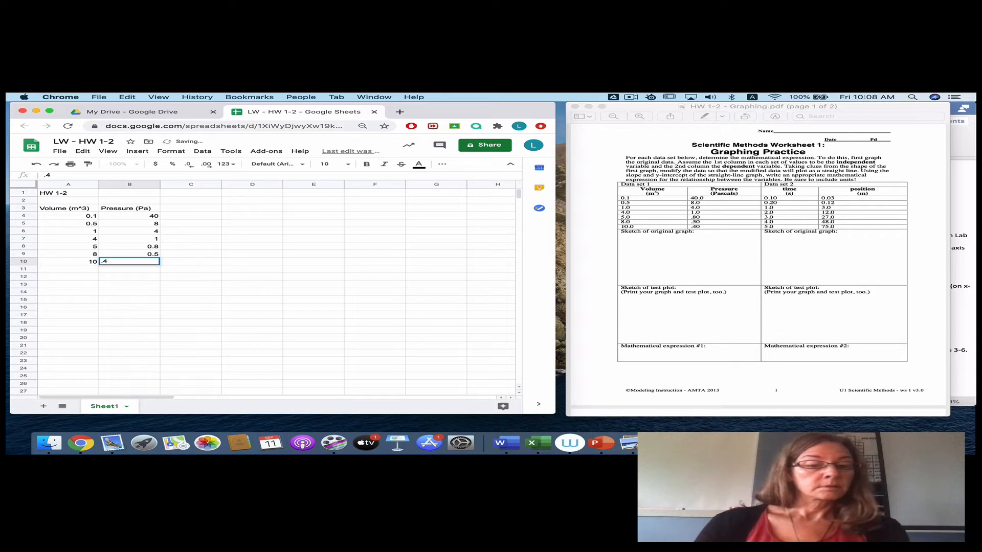
key("Return")
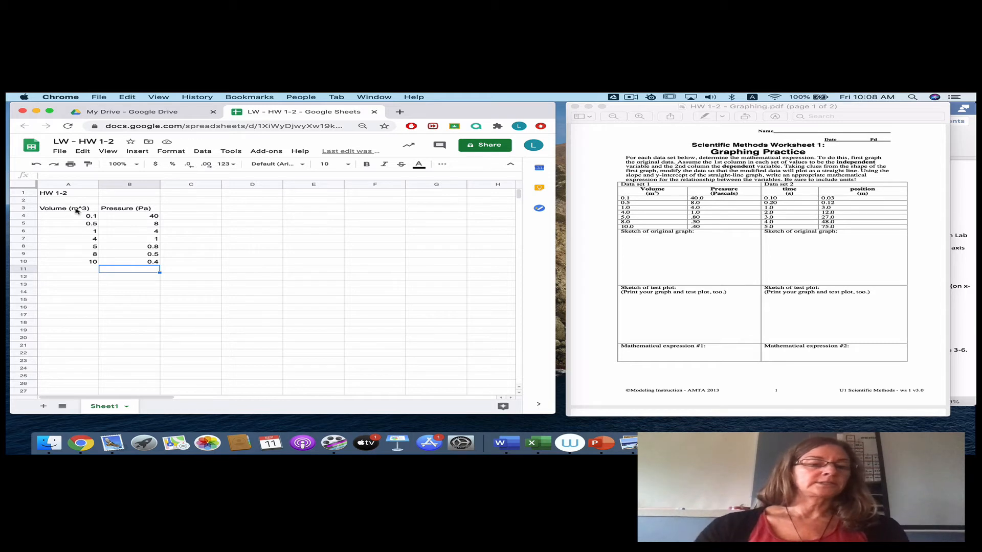
- Insert a chart from the volume and pressure data in A3:B10, including the column headings
left_click_drag(63, 208, 125, 265)
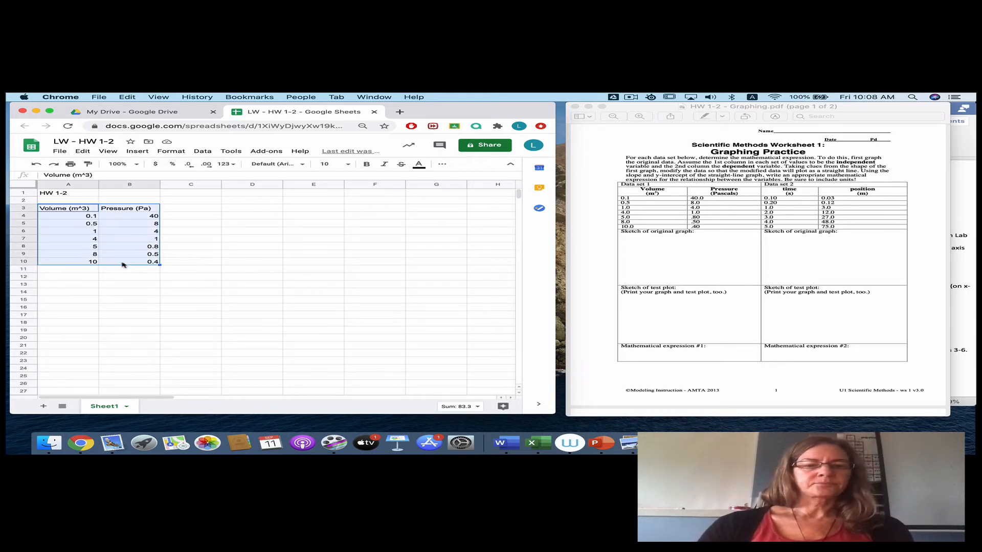
left_click(137, 151)
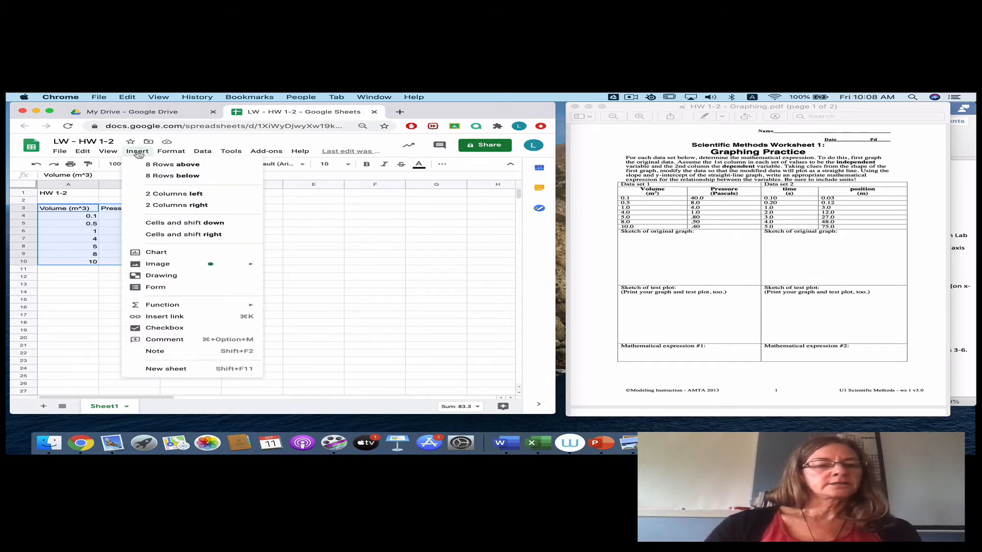
left_click(181, 253)
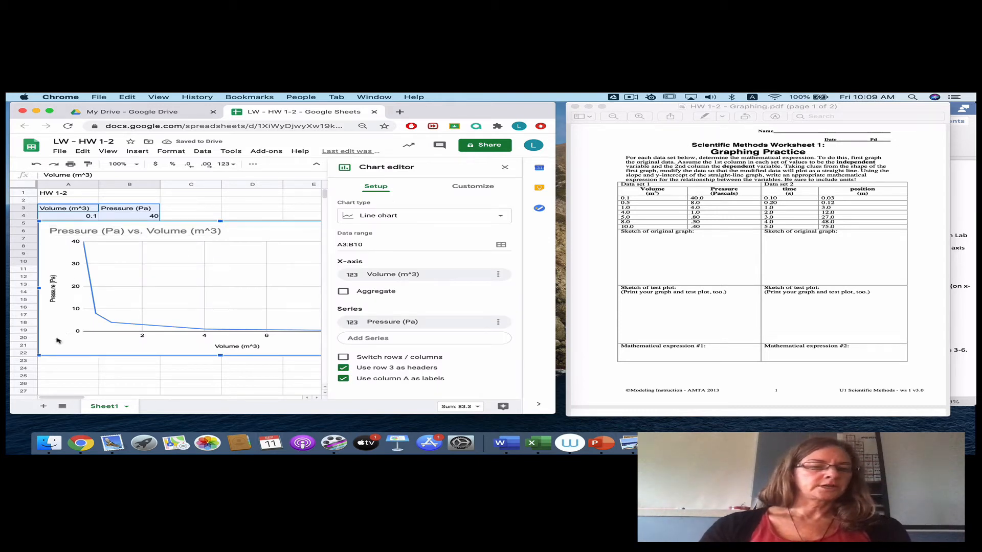
- Shrink the chart and place it directly below the data table, spanning about columns A to E and rows 11 to 24
left_click_drag(54, 357, 45, 401)
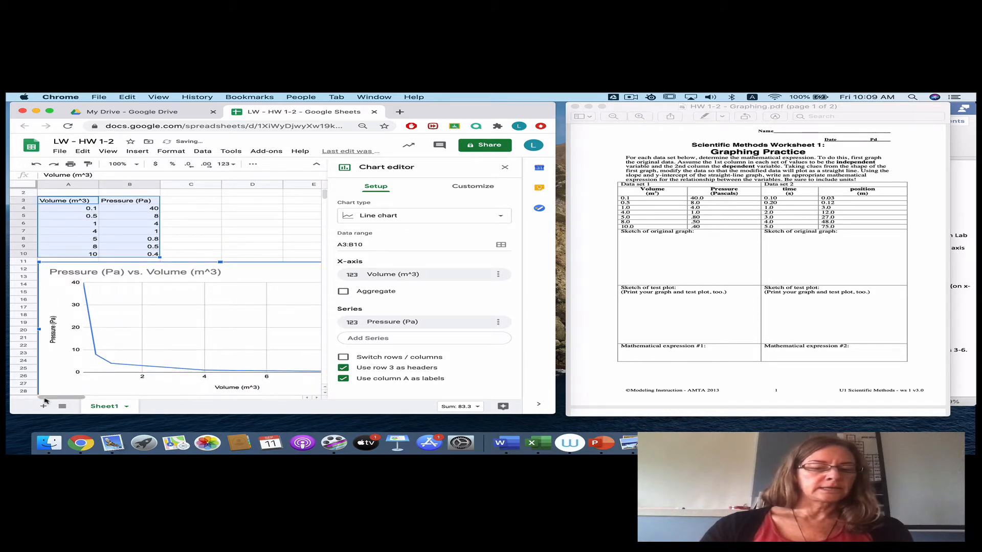
left_click(504, 168)
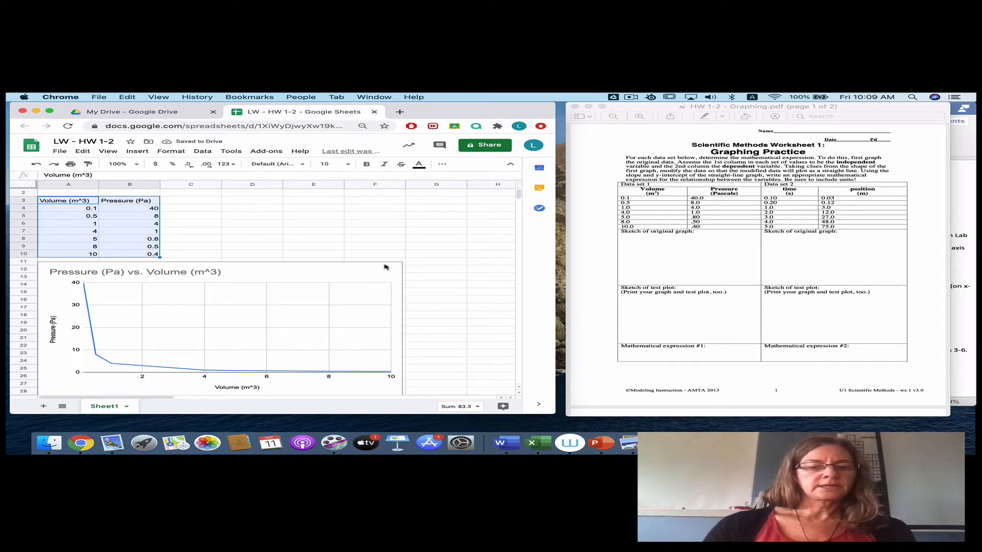
left_click(381, 280)
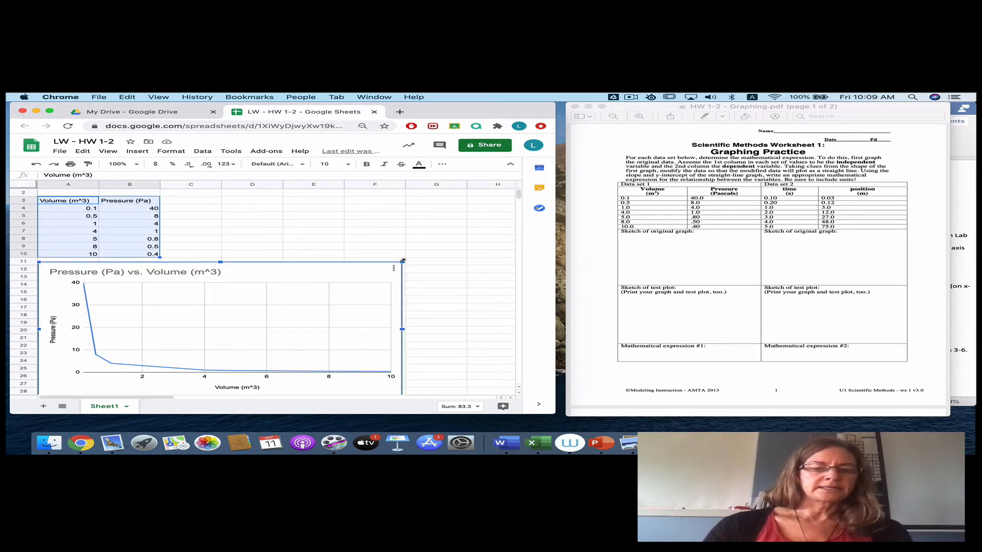
left_click_drag(402, 262, 325, 291)
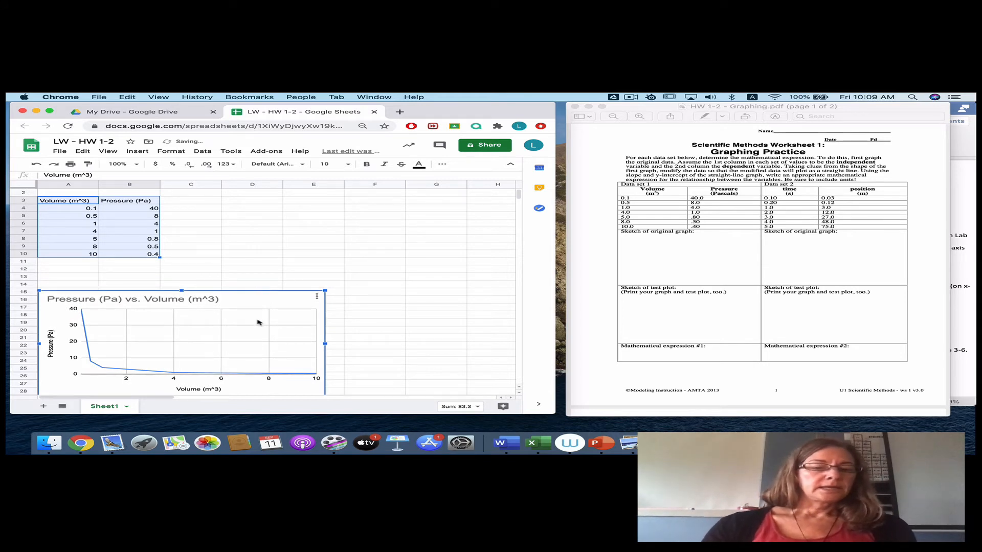
left_click_drag(258, 301, 258, 271)
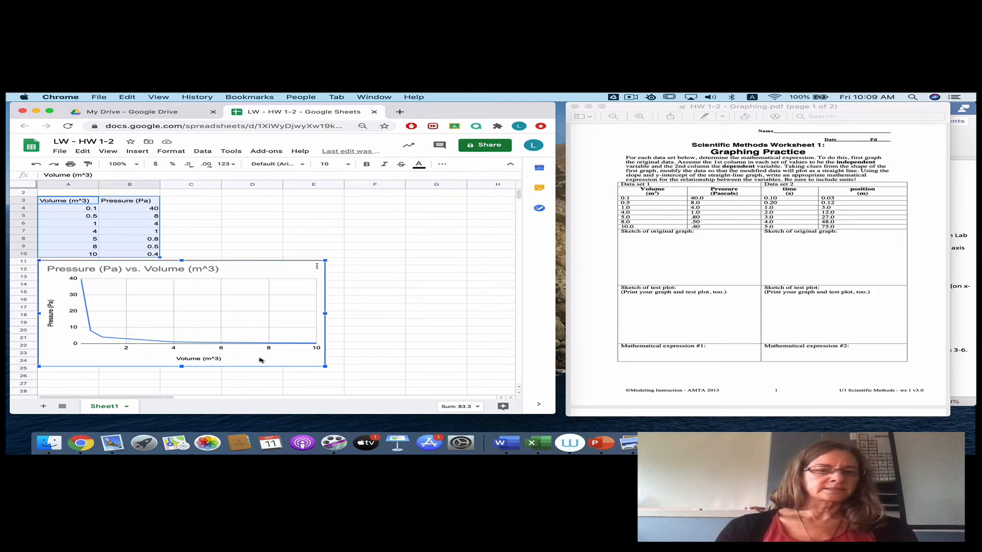
- Change the pressure versus volume chart from a line chart to a scatter chart
double_click(183, 309)
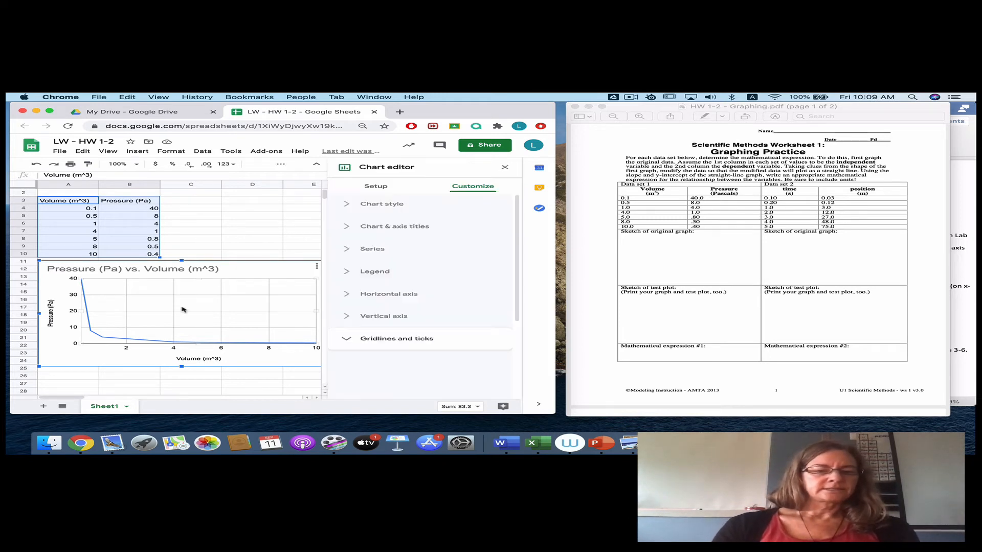
left_click(377, 187)
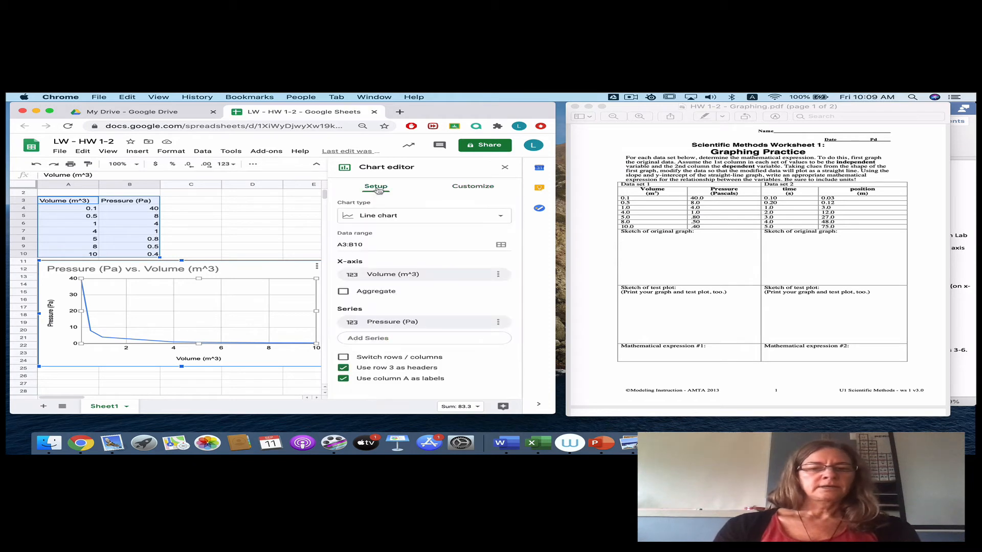
left_click(424, 220)
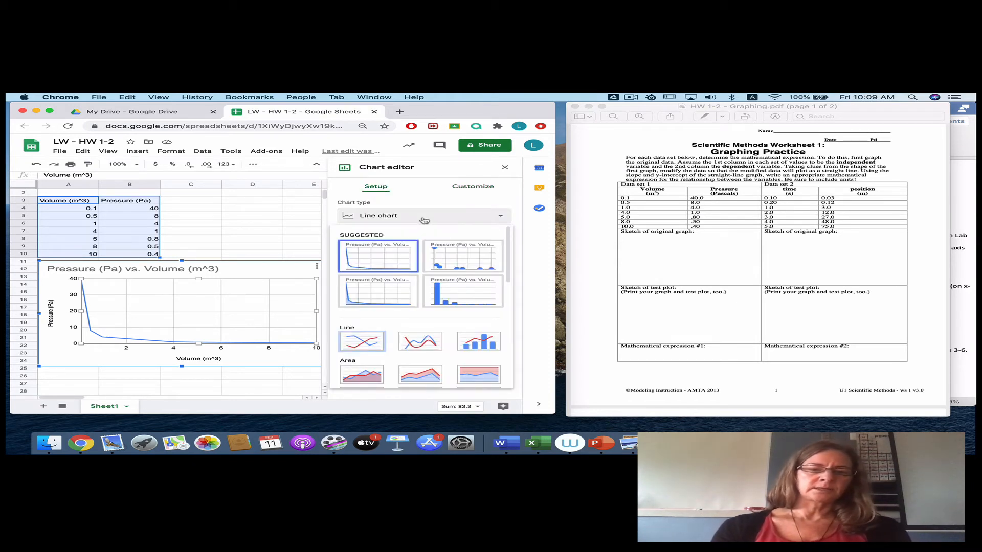
scroll(428, 324, "down", 5)
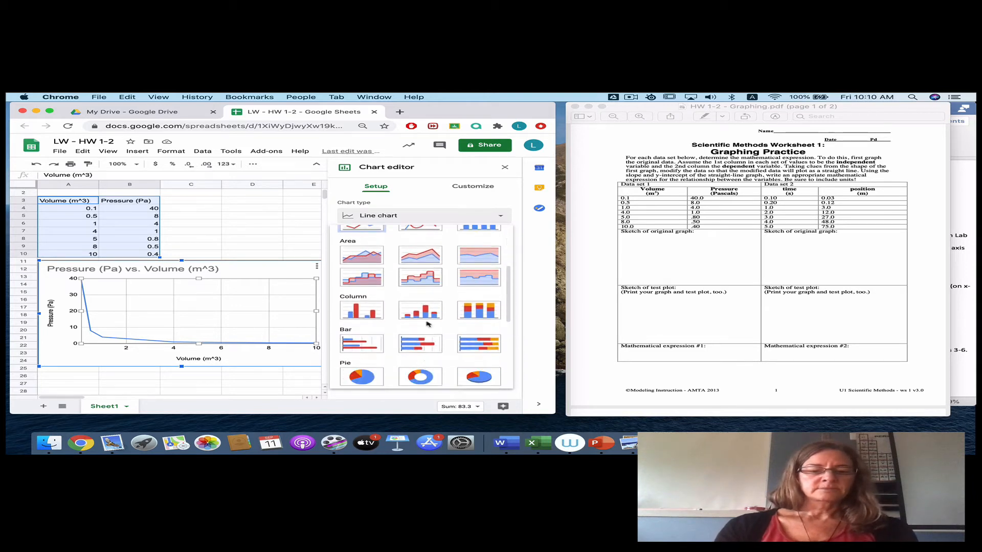
scroll(427, 324, "down", 3)
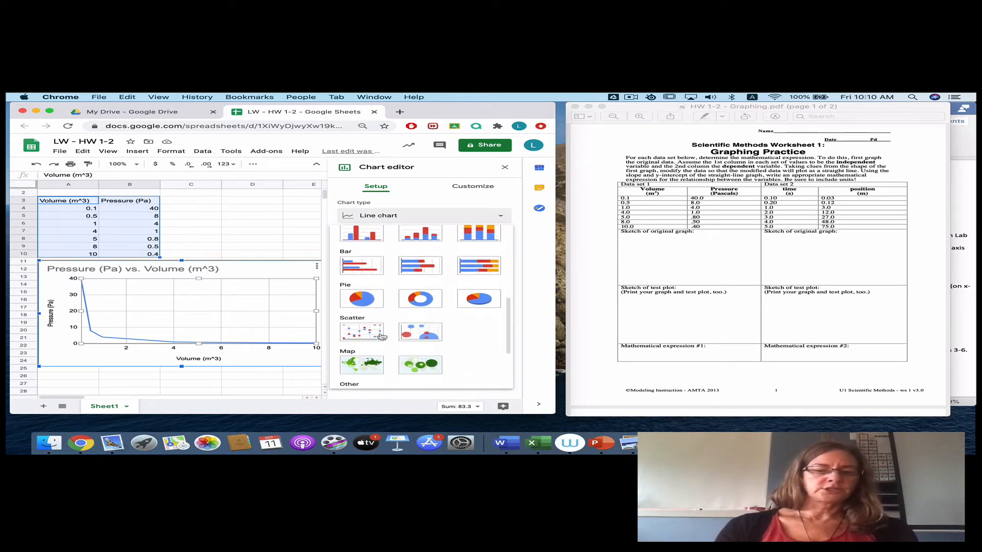
left_click(364, 335)
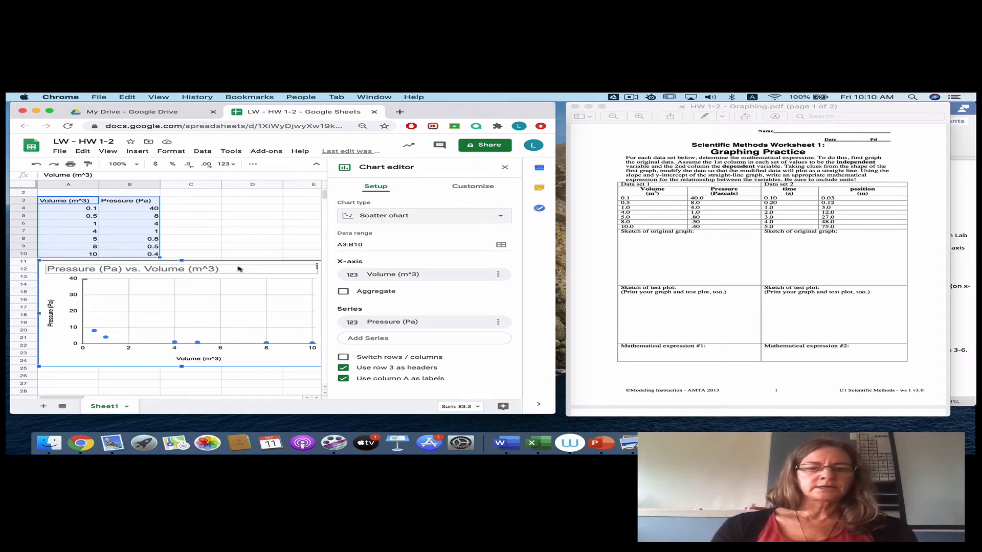
- Add a trendline to the Pressure (Pa) series of the scatter chart
left_click(480, 187)
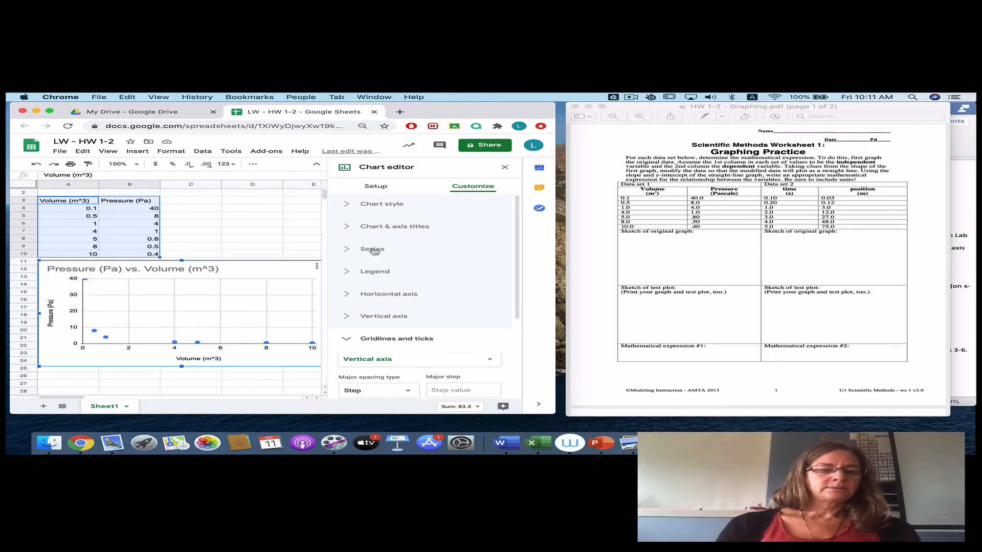
left_click(374, 249)
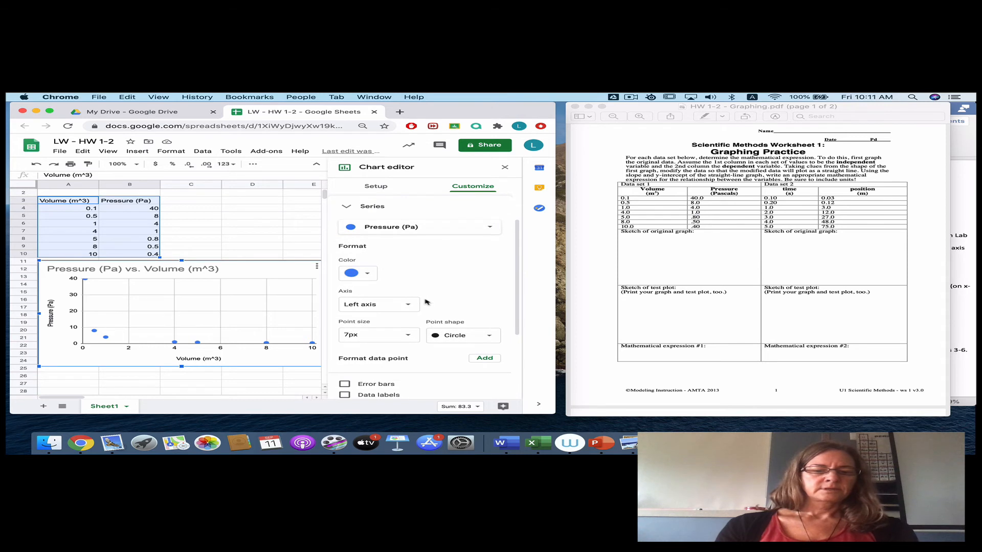
scroll(424, 302, "down", 3)
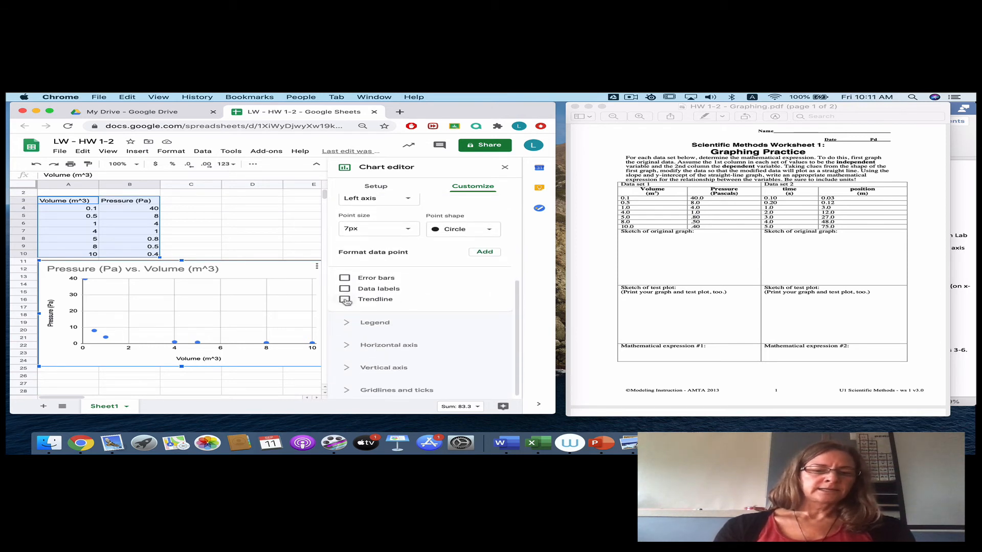
left_click(345, 300)
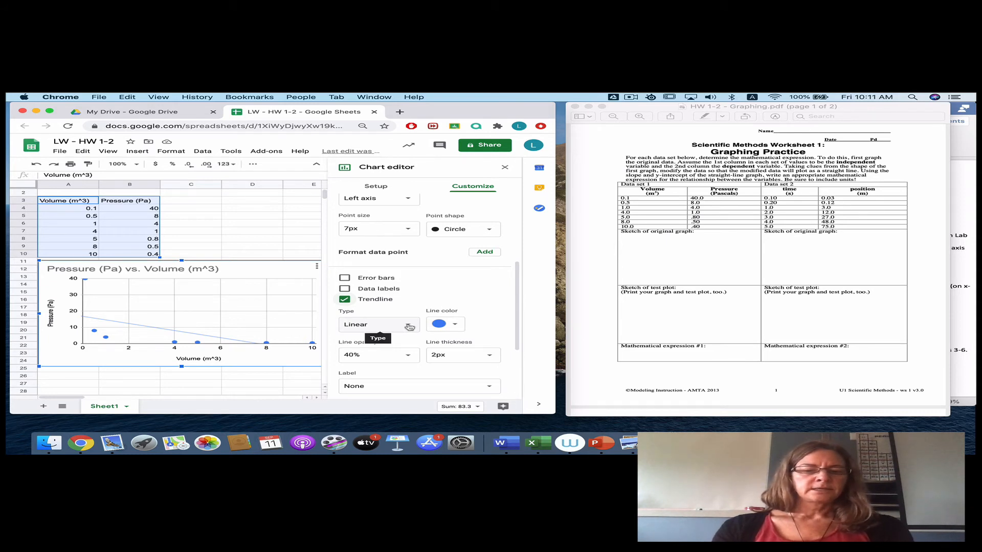
- Try the Exponential, Polynomial and Logarithmic trendline types on the pressure data
left_click(409, 327)
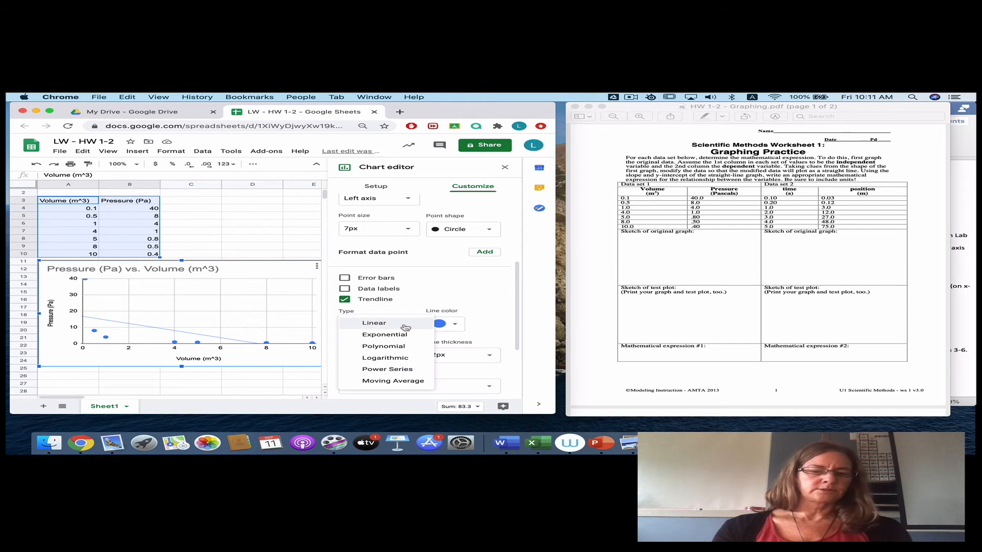
left_click(402, 336)
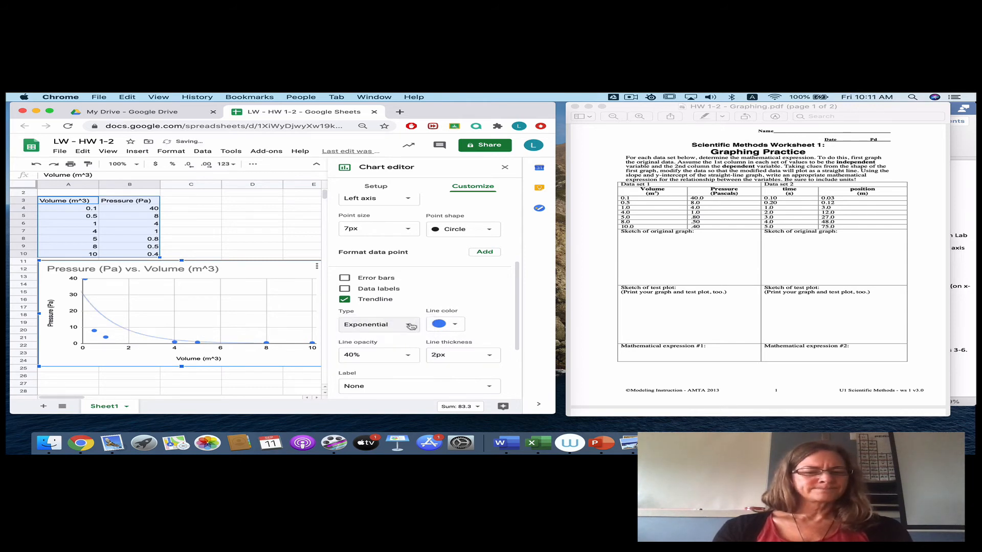
left_click(408, 325)
left_click(405, 337)
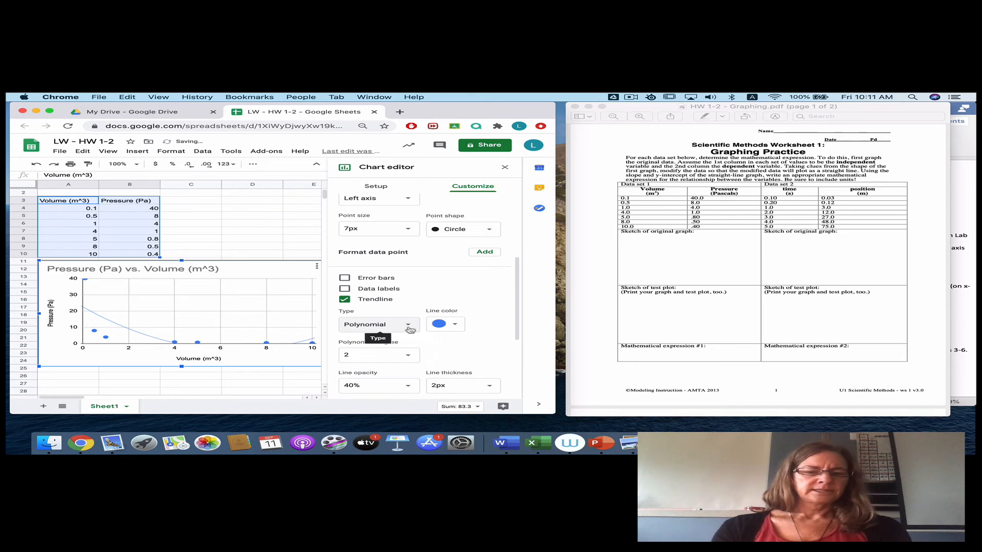
left_click(409, 327)
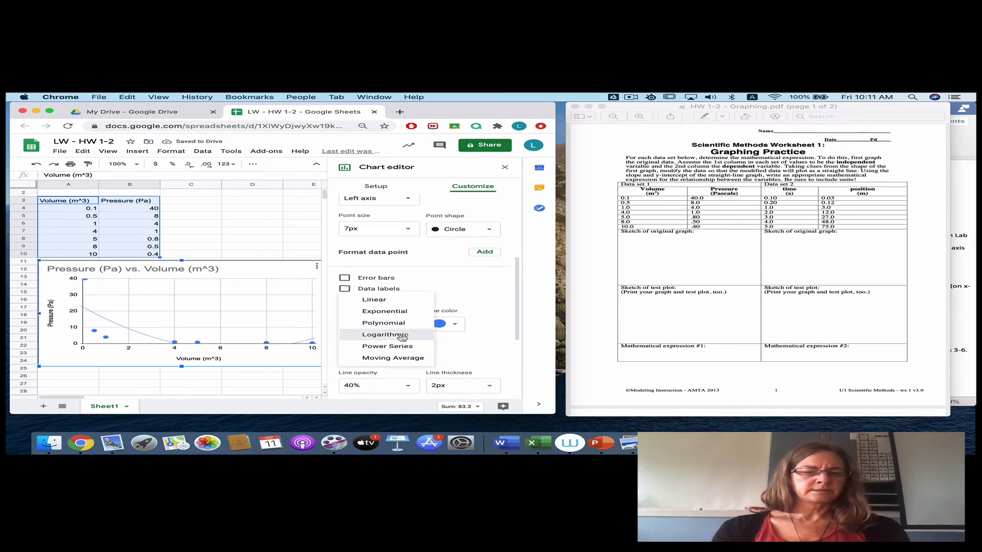
left_click(403, 337)
- Set the trendline type of the Pressure (Pa) series to Power Series
left_click(408, 327)
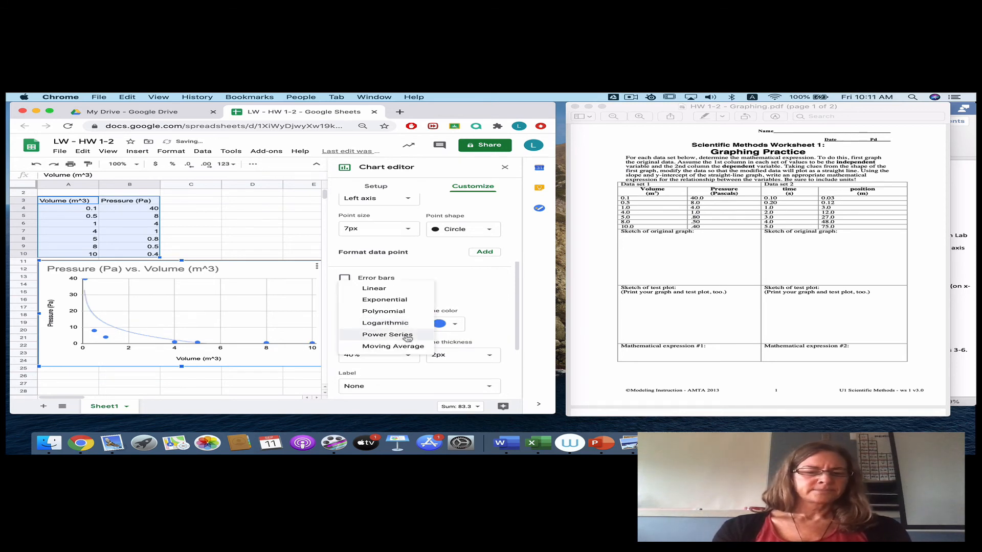
left_click(408, 337)
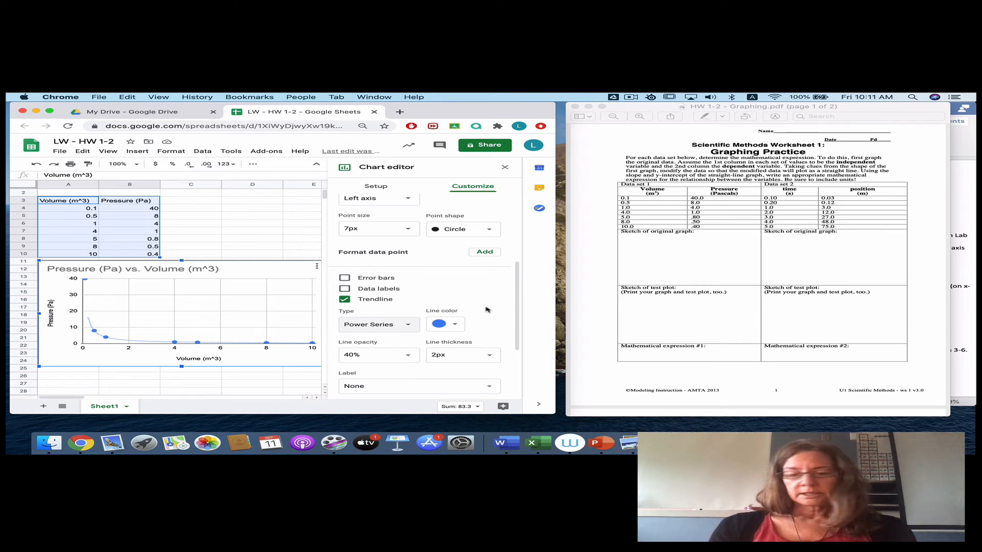
scroll(478, 330, "down", 2)
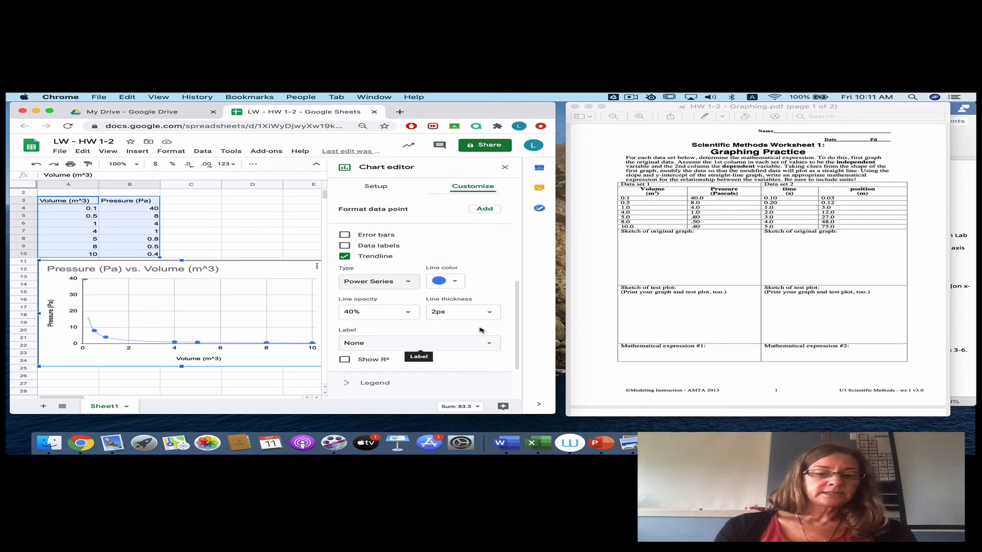
scroll(481, 330, "down", 3)
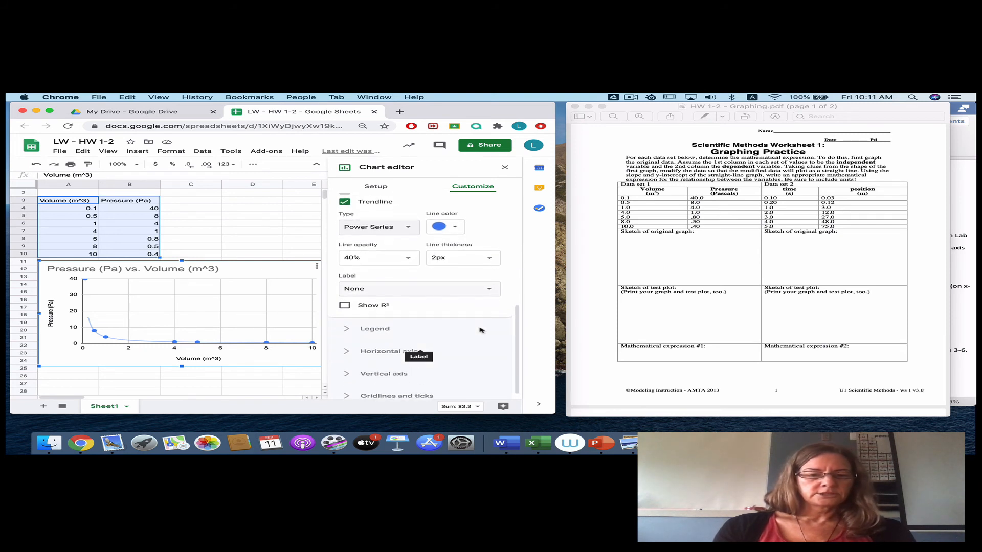
left_click(374, 321)
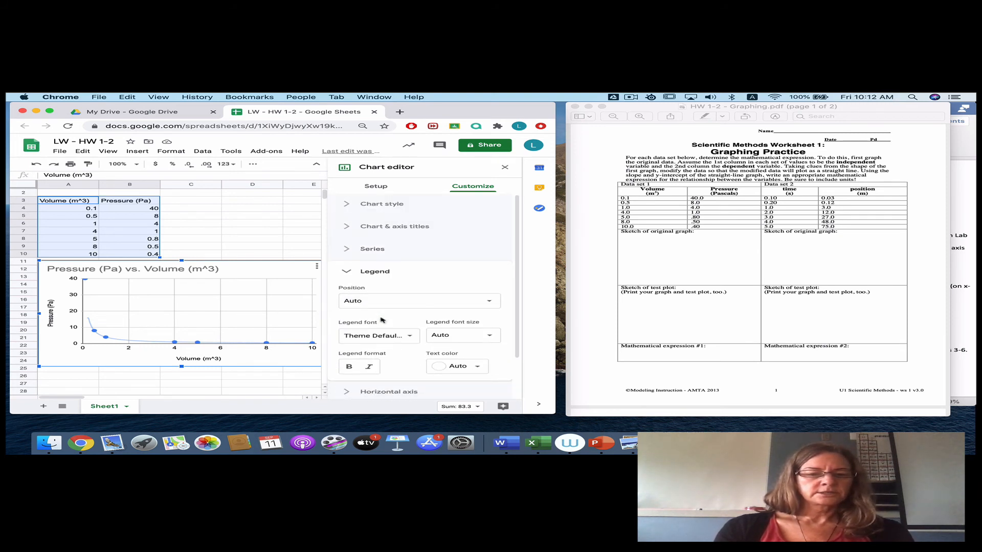
left_click(349, 272)
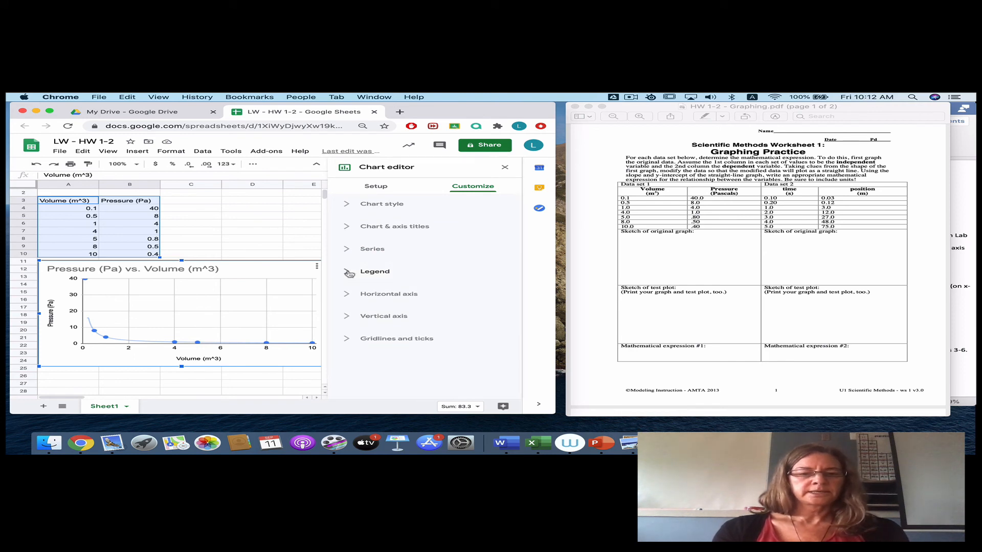
- Label the Pressure (Pa) series' trendline with its equation using the Use Equation option
left_click(368, 250)
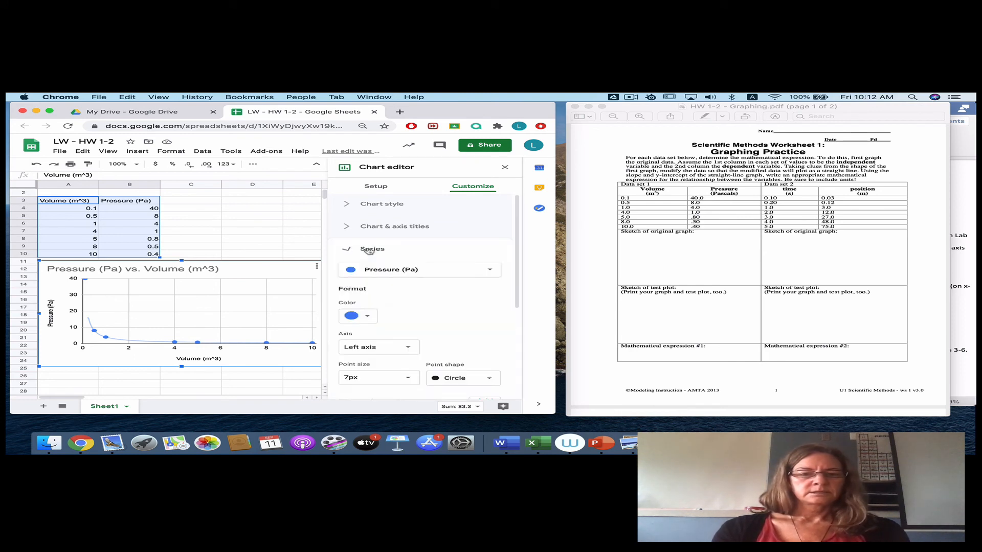
scroll(394, 318, "down", 5)
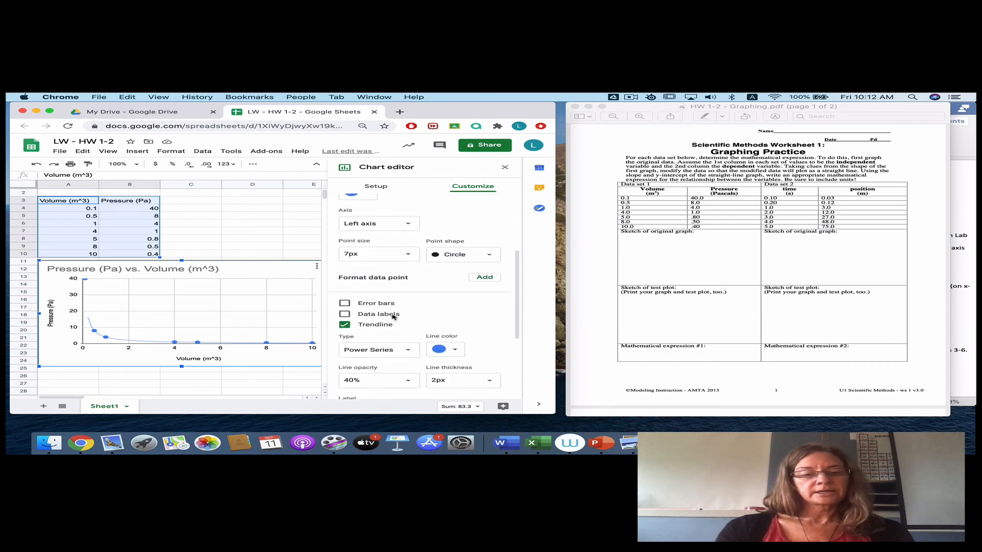
scroll(393, 317, "down", 3)
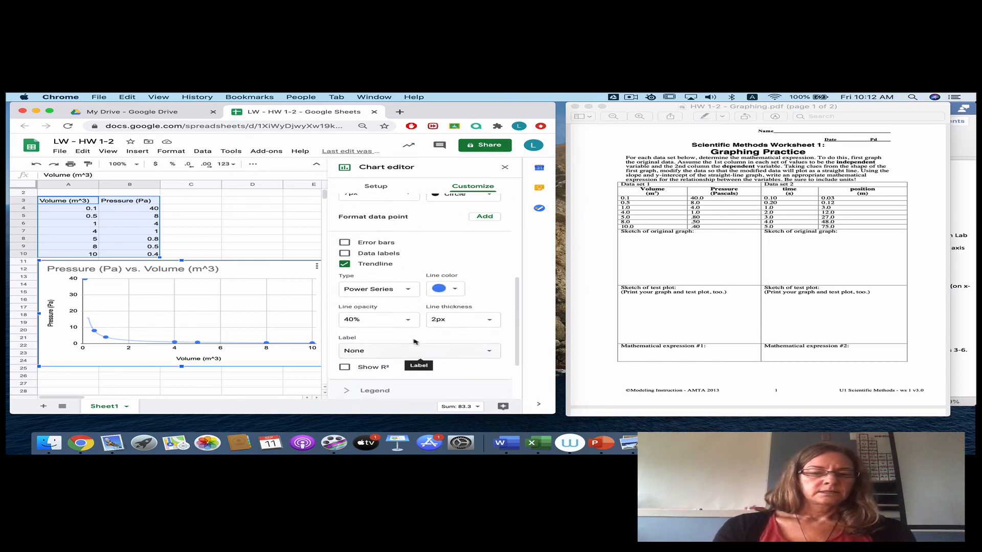
scroll(415, 341, "down", 3)
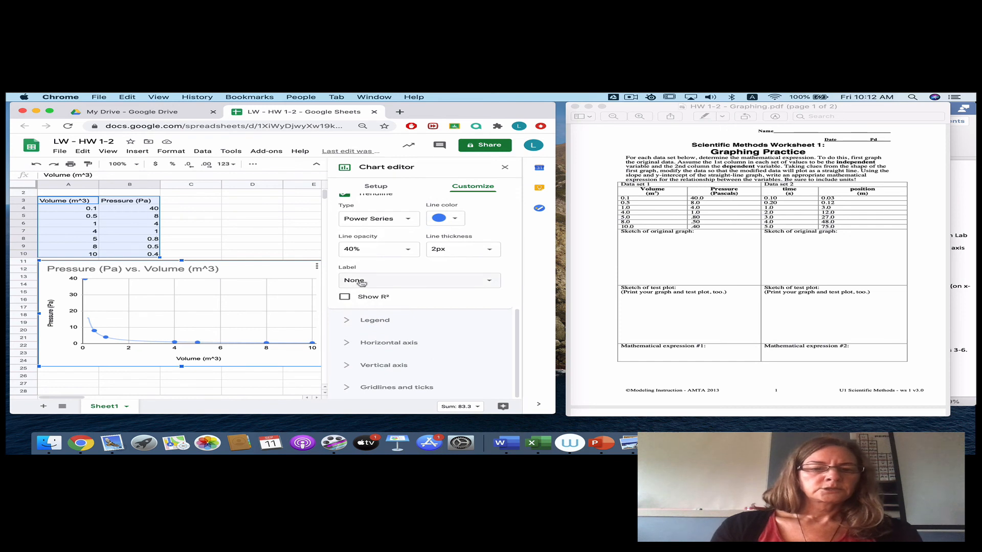
left_click(355, 282)
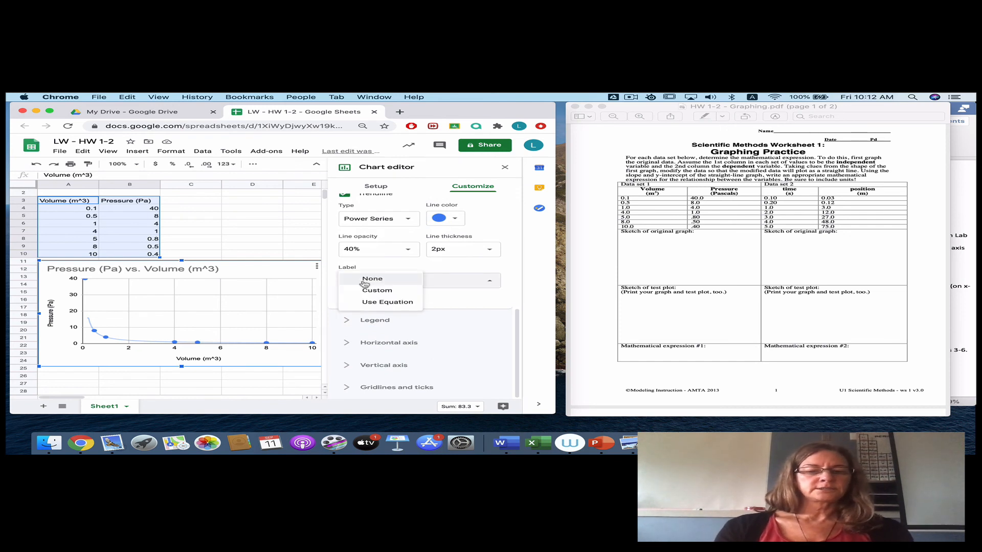
left_click(378, 302)
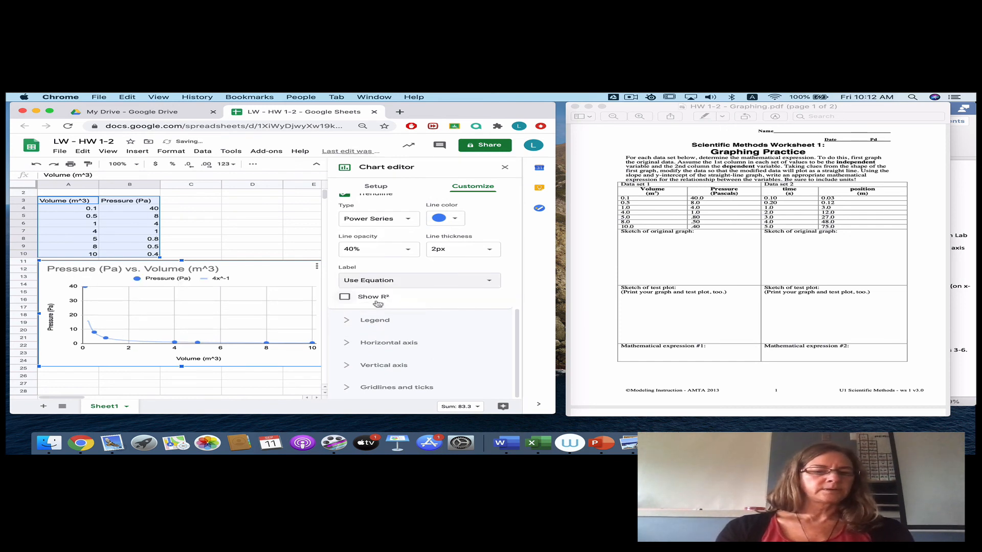